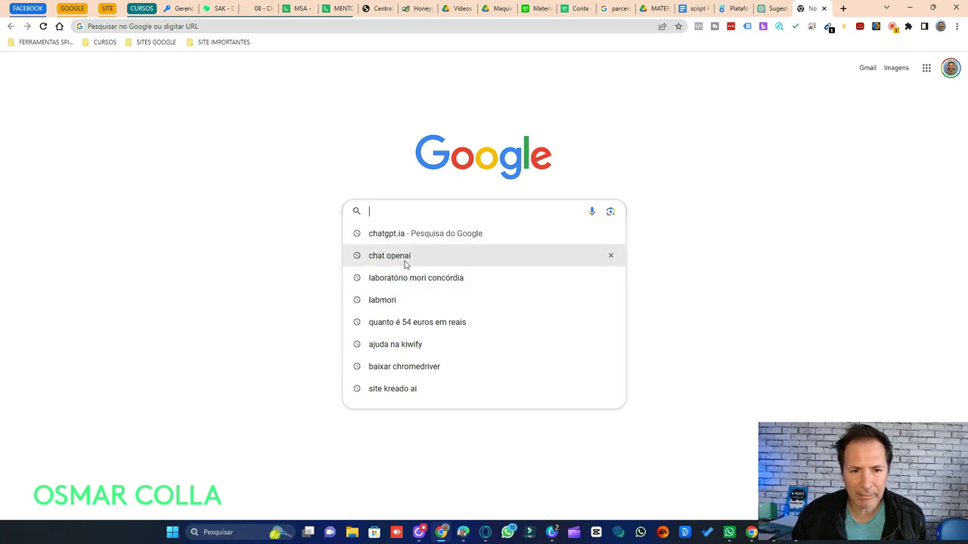
Search Google for "chat openai", but open the existing ChatGPT conversation with marketing phrase suggestions at its first prompt
{"action": "left_click", "coordinate": [404, 261]}
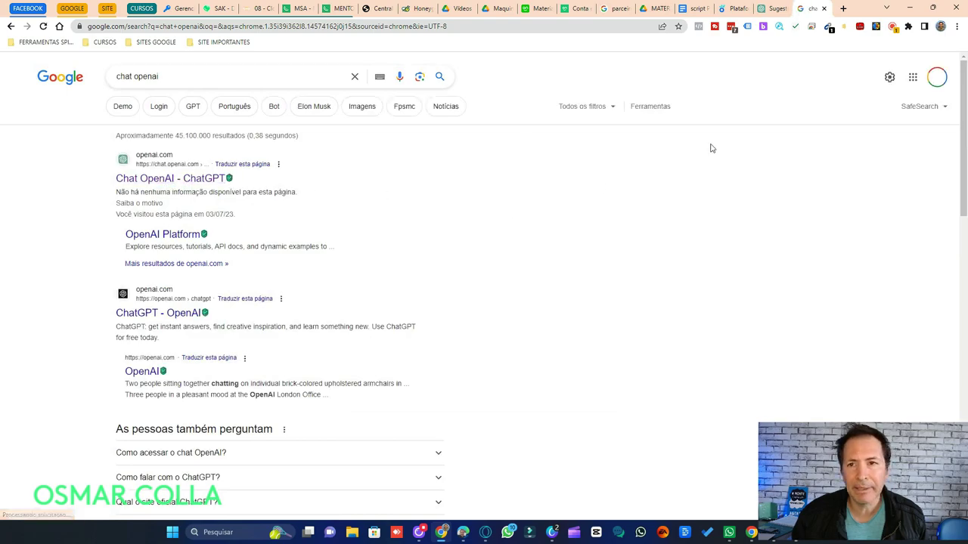
{"action": "left_click", "coordinate": [776, 9]}
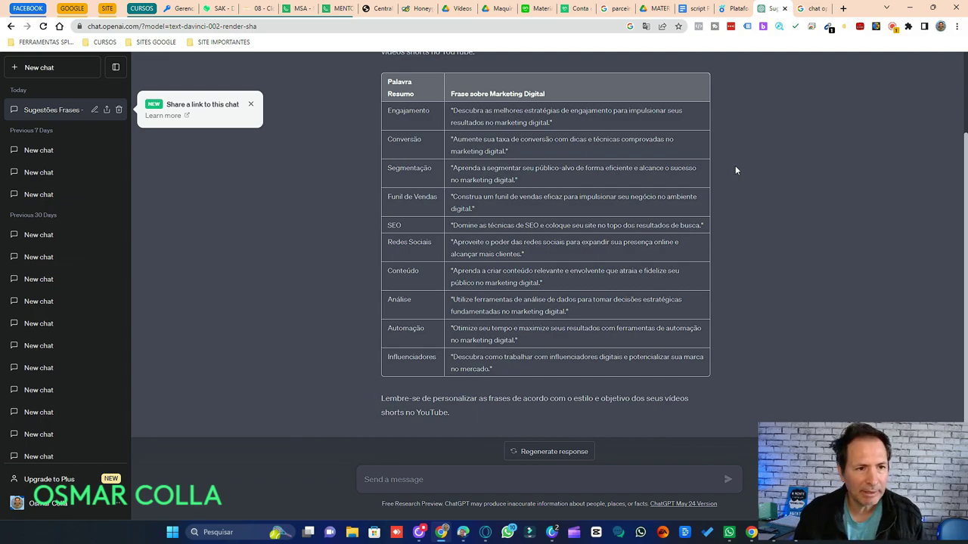
{"action": "scroll", "coordinate": [735, 170], "scroll_direction": "up", "scroll_amount": 3}
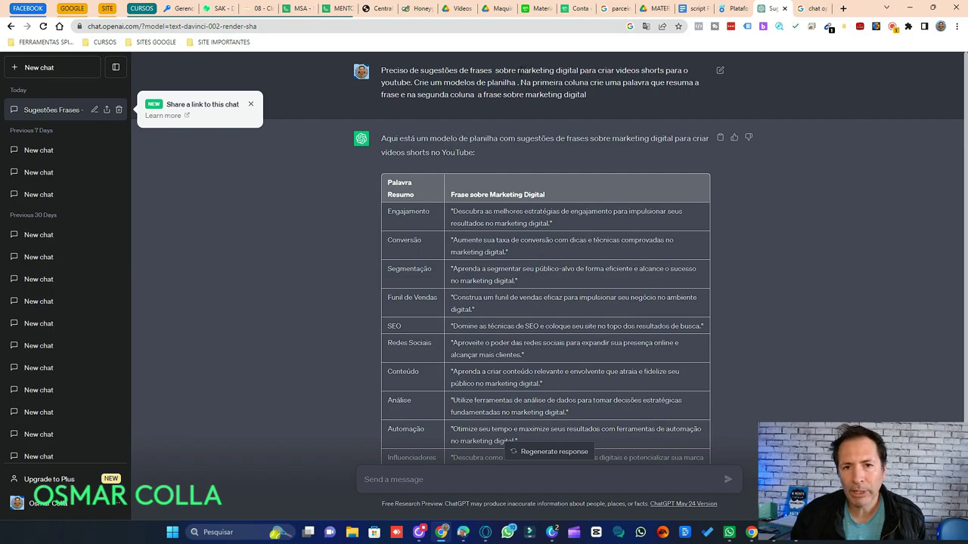
Review the prompt requesting marketing digital phrases for YouTube shorts and the two-column table of keywords and phrases in the reply
{"action": "left_click_drag", "start_coordinate": [517, 70], "coordinate": [577, 70]}
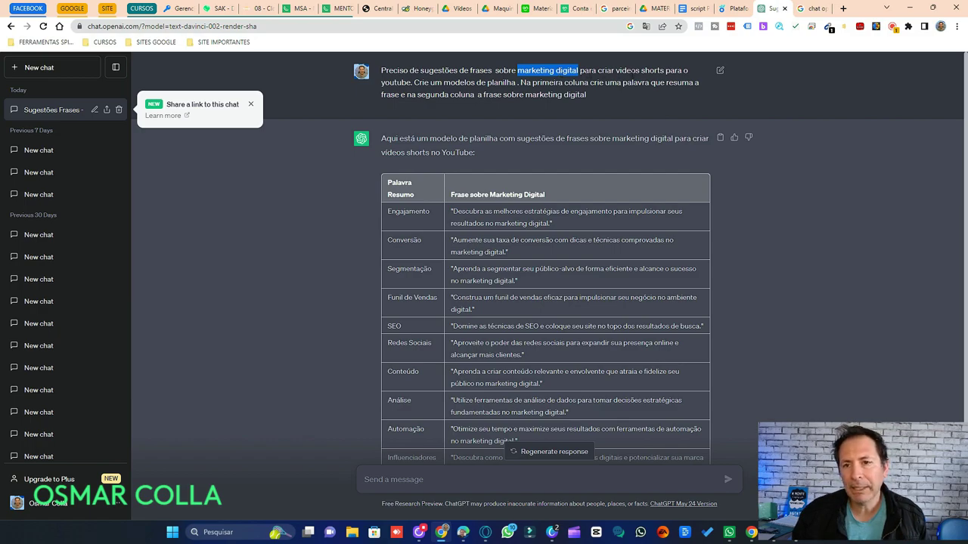
{"action": "left_click", "coordinate": [582, 80]}
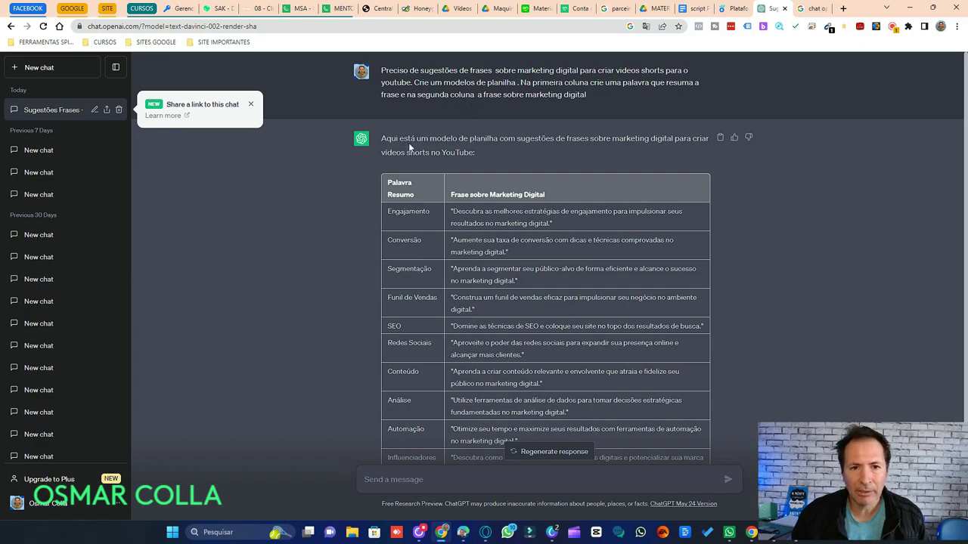
{"action": "scroll", "coordinate": [472, 129], "scroll_direction": "down", "scroll_amount": 1}
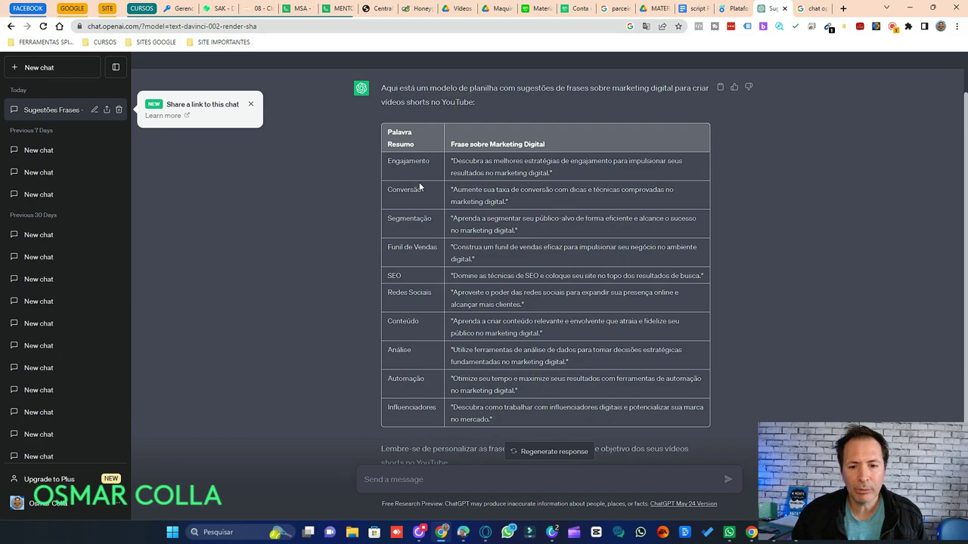
{"action": "scroll", "coordinate": [420, 187], "scroll_direction": "down", "scroll_amount": 2}
{"action": "scroll", "coordinate": [434, 181], "scroll_direction": "up", "scroll_amount": 3}
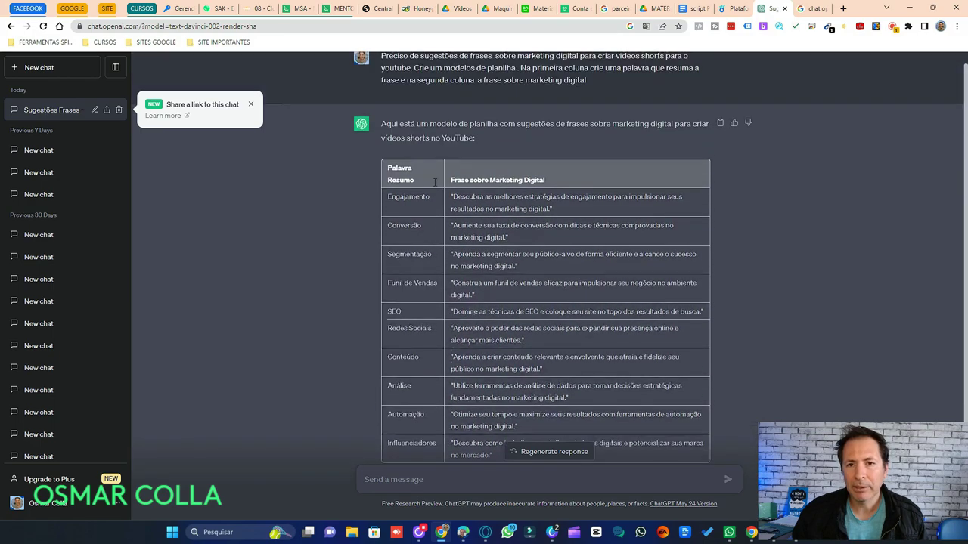
{"action": "scroll", "coordinate": [434, 182], "scroll_direction": "down", "scroll_amount": 3}
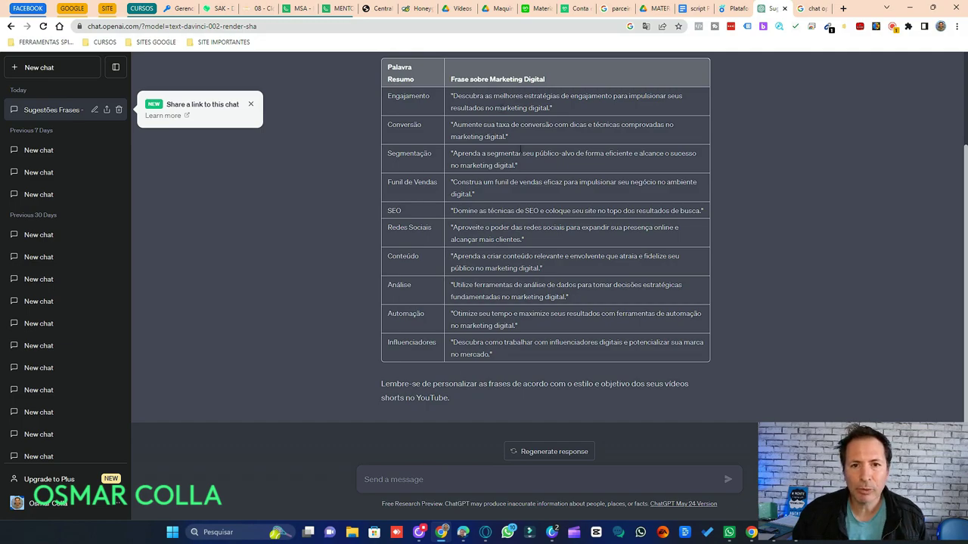
{"action": "scroll", "coordinate": [520, 153], "scroll_direction": "up", "scroll_amount": 2}
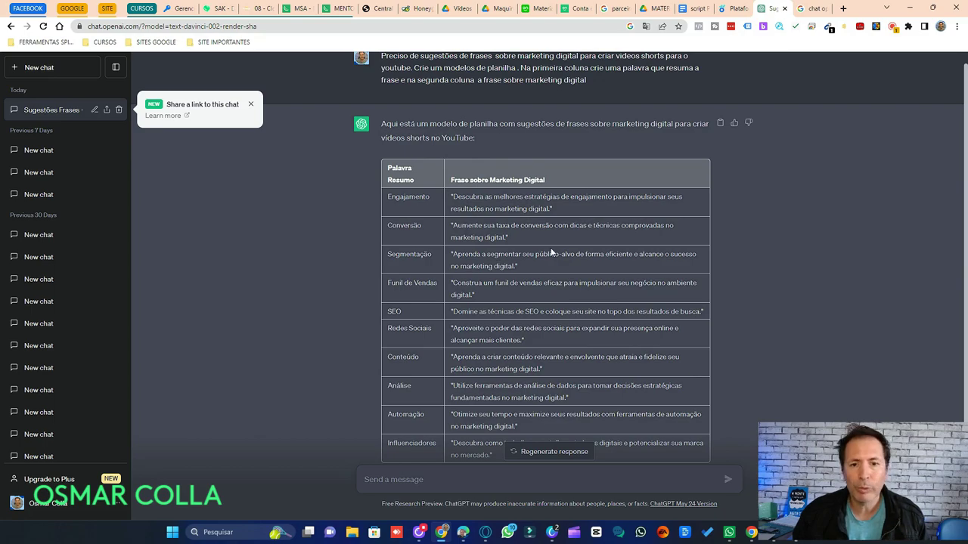
{"action": "scroll", "coordinate": [551, 252], "scroll_direction": "down", "scroll_amount": 2}
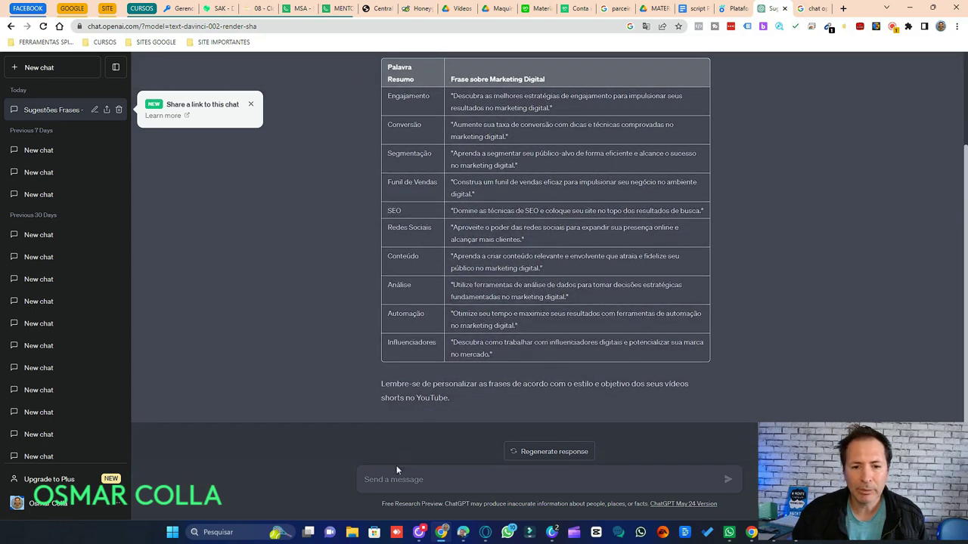
Draft the follow-up message "crie 100" in the ChatGPT conversation without sending it
{"action": "left_click", "coordinate": [415, 481]}
{"action": "type", "text": "crie "}
{"action": "type", "text": "mais"}
{"action": "key", "text": "BackSpace"}
{"action": "key", "text": "BackSpace"}
{"action": "key", "text": "BackSpace"}
{"action": "key", "text": "BackSpace"}
{"action": "type", "text": "100"}
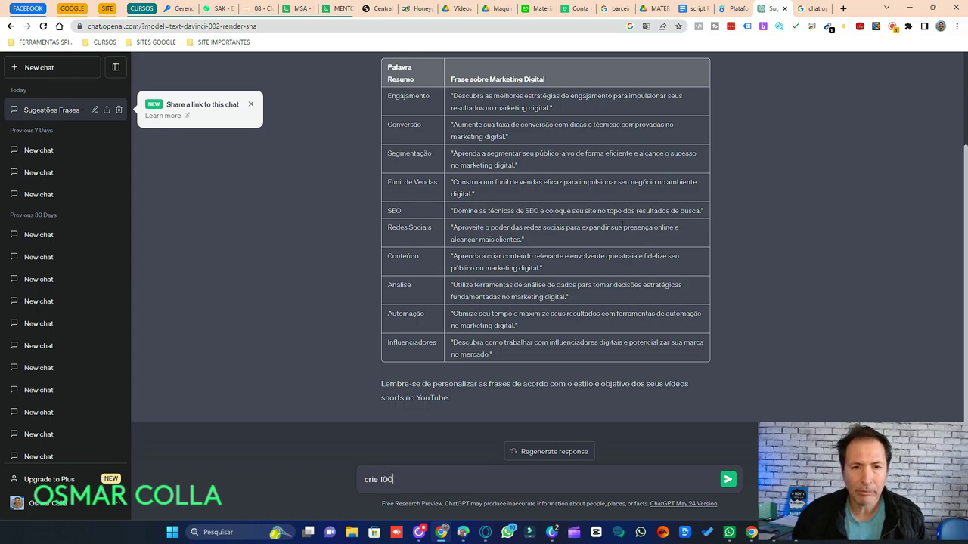
{"action": "scroll", "coordinate": [631, 201], "scroll_direction": "up", "scroll_amount": 1}
{"action": "scroll", "coordinate": [632, 200], "scroll_direction": "down", "scroll_amount": 1}
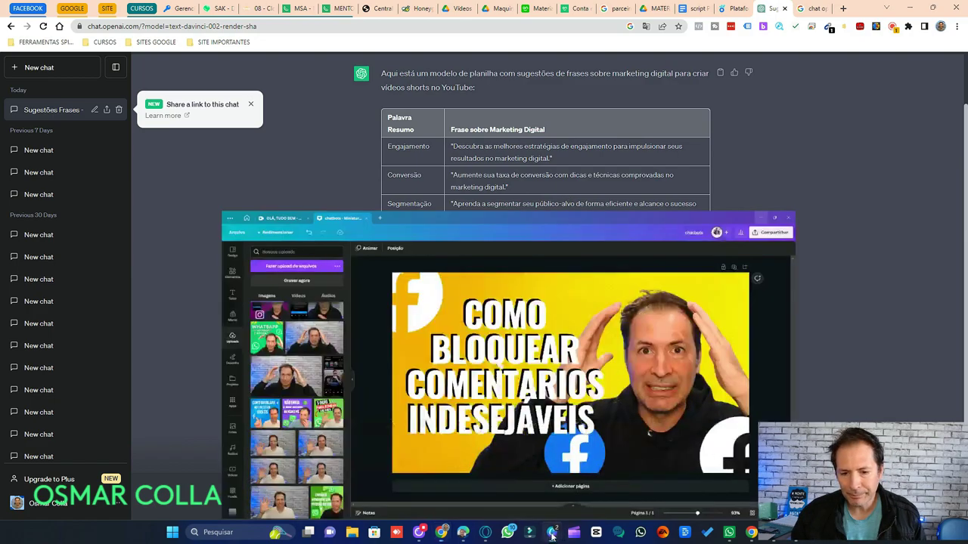
Switch to Canva and create a new custom-size design of 1080 × 1920 px
{"action": "left_click", "coordinate": [552, 532]}
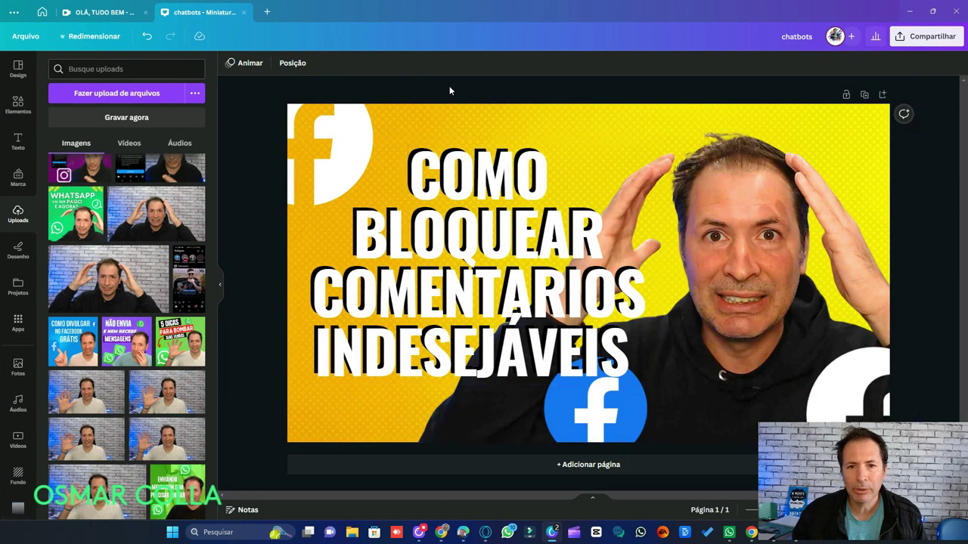
{"action": "left_click", "coordinate": [267, 12]}
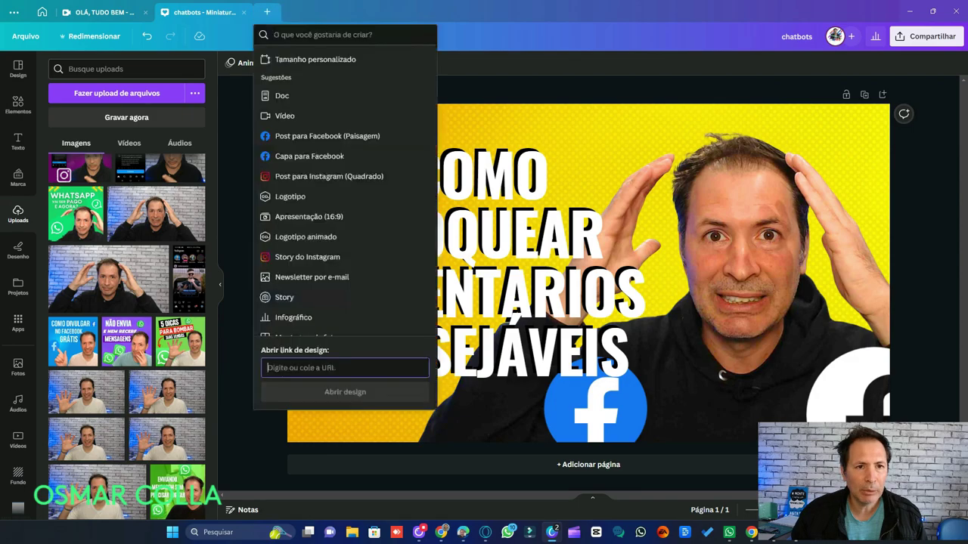
{"action": "left_click", "coordinate": [336, 60]}
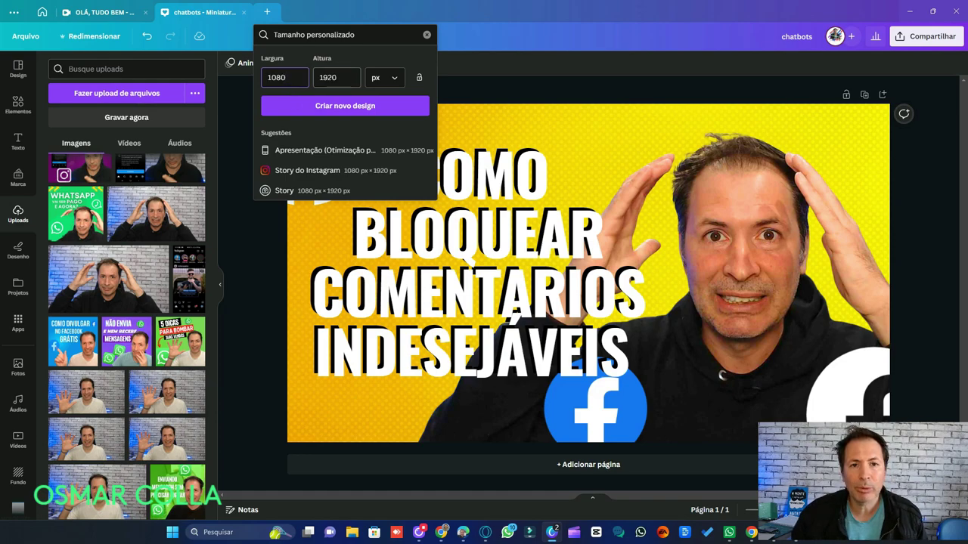
{"action": "left_click", "coordinate": [352, 107]}
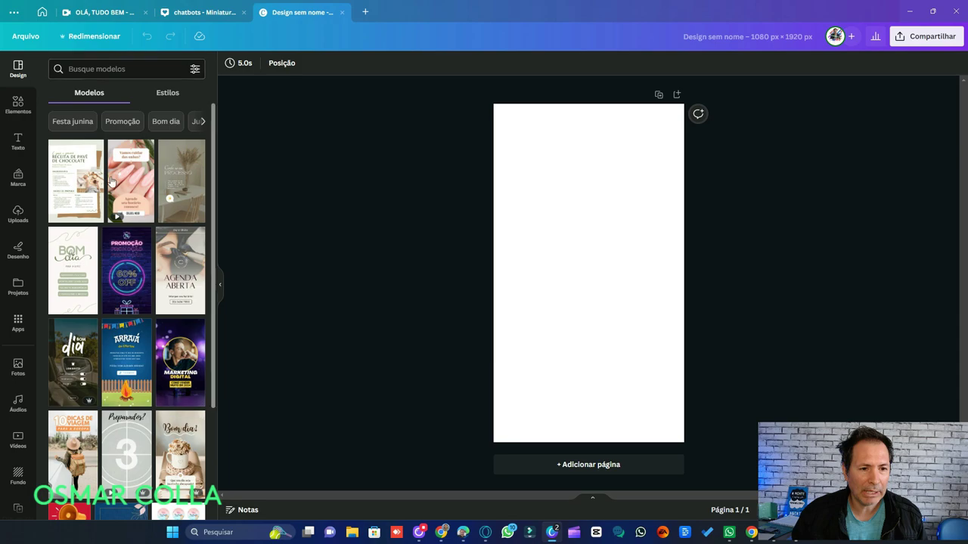
Search the design templates for "marketing digital" using the recent search suggestion
{"action": "scroll", "coordinate": [168, 270], "scroll_direction": "down", "scroll_amount": 5}
{"action": "scroll", "coordinate": [168, 270], "scroll_direction": "up", "scroll_amount": 5}
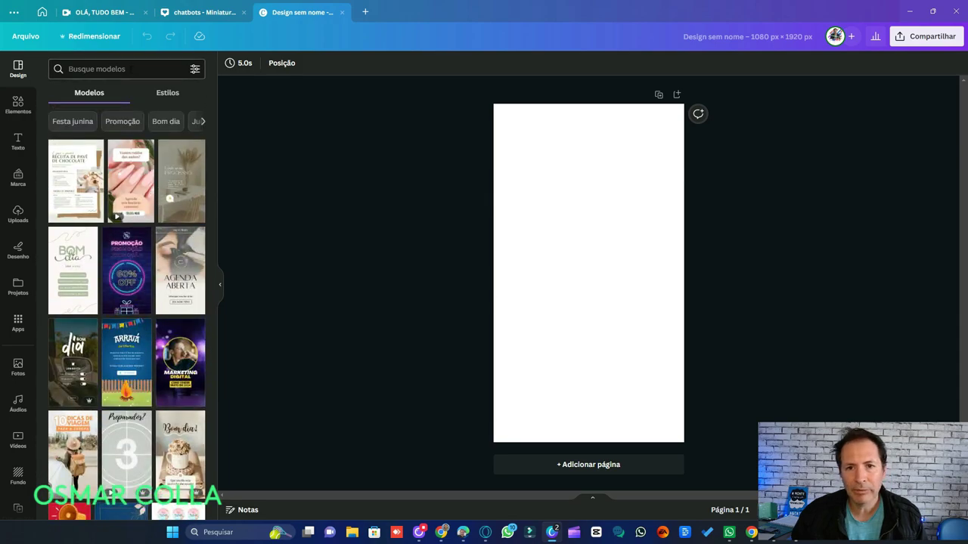
{"action": "left_click", "coordinate": [120, 70]}
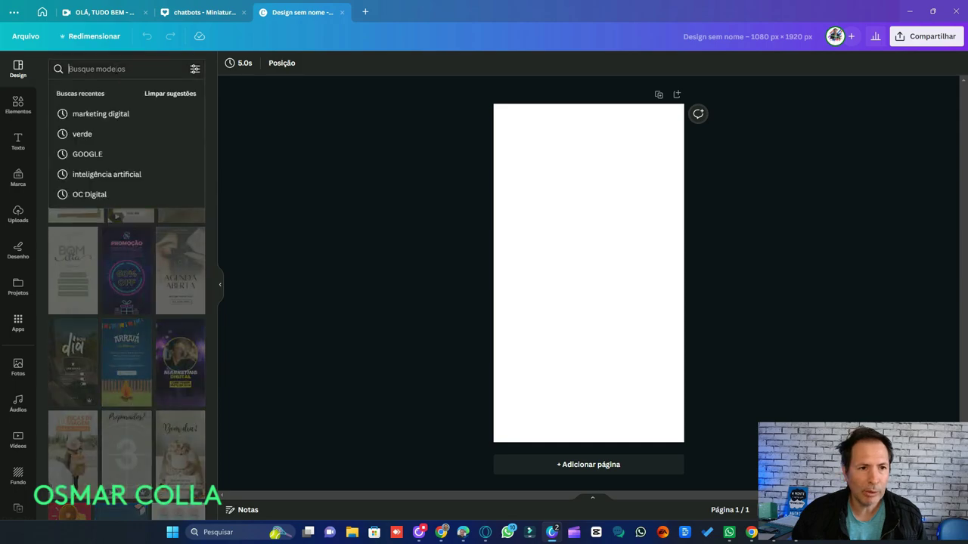
{"action": "left_click", "coordinate": [116, 115]}
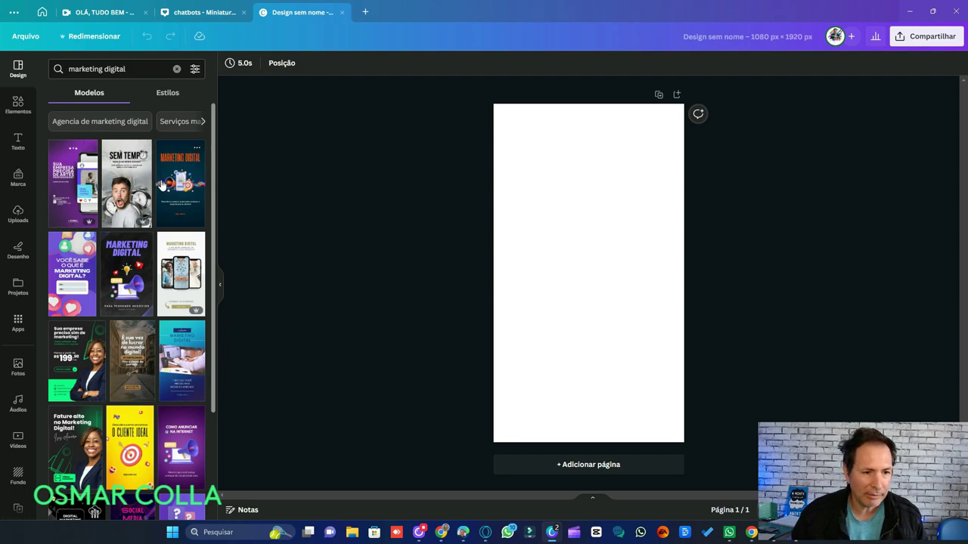
Find the blue "Curso de Marketing Digital" video template among the results and apply it to the blank page
{"action": "scroll", "coordinate": [165, 188], "scroll_direction": "down", "scroll_amount": 5}
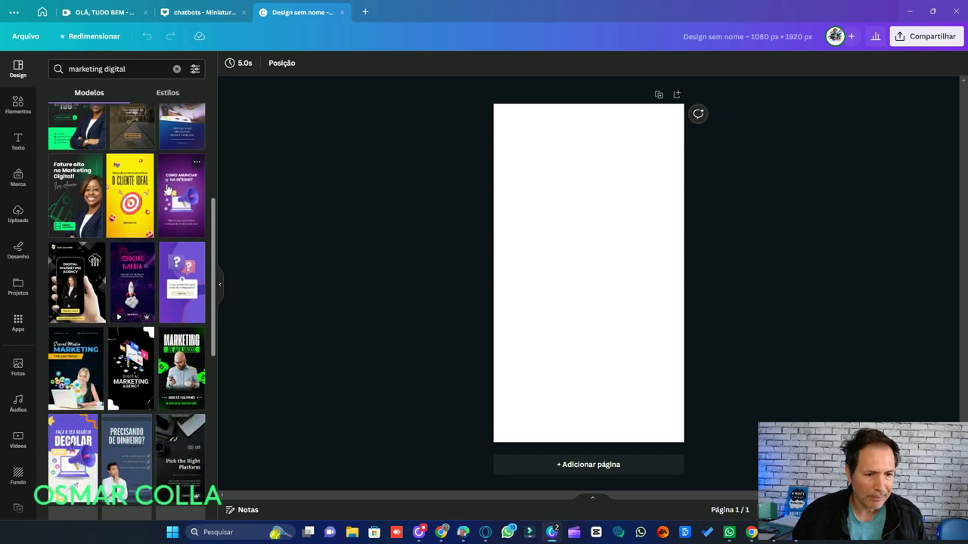
{"action": "scroll", "coordinate": [159, 212], "scroll_direction": "down", "scroll_amount": 1}
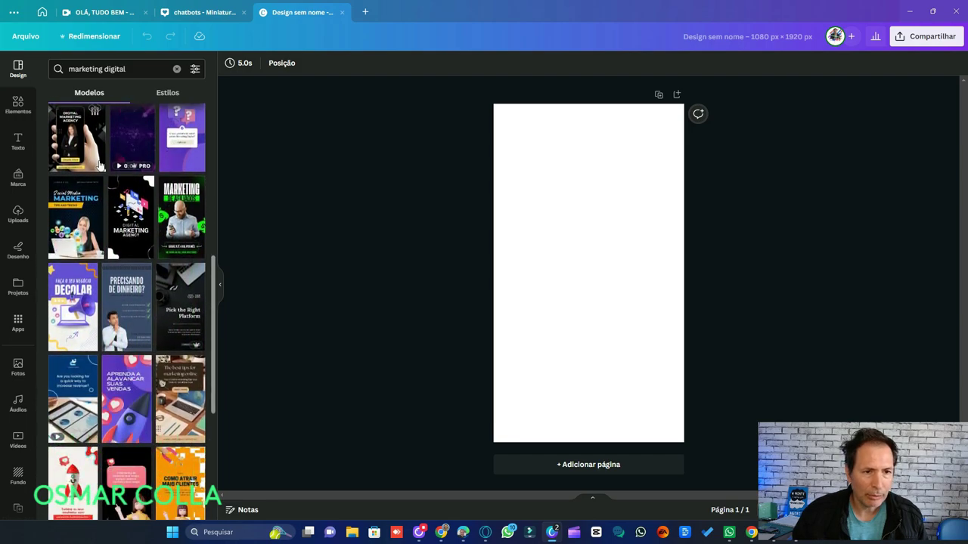
{"action": "scroll", "coordinate": [151, 226], "scroll_direction": "up", "scroll_amount": 1}
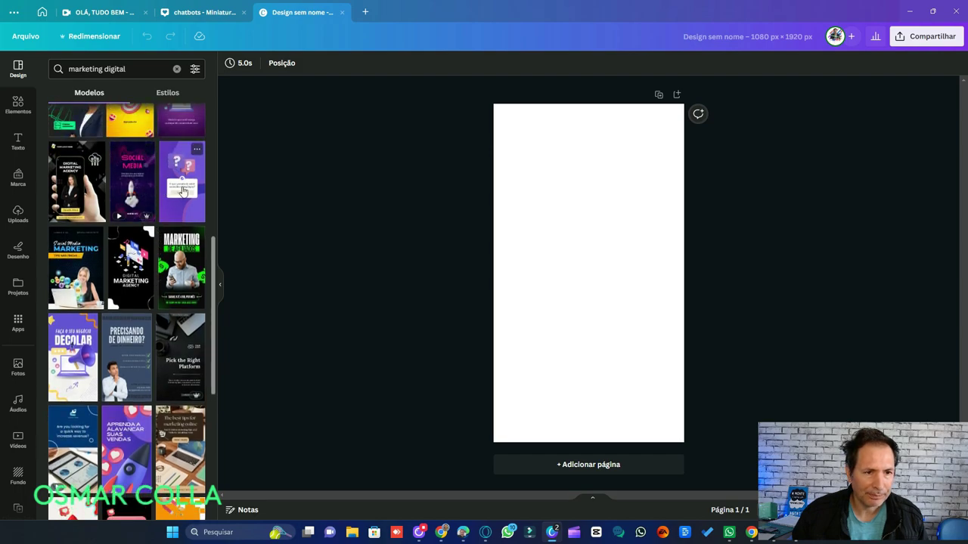
{"action": "scroll", "coordinate": [133, 203], "scroll_direction": "up", "scroll_amount": 2}
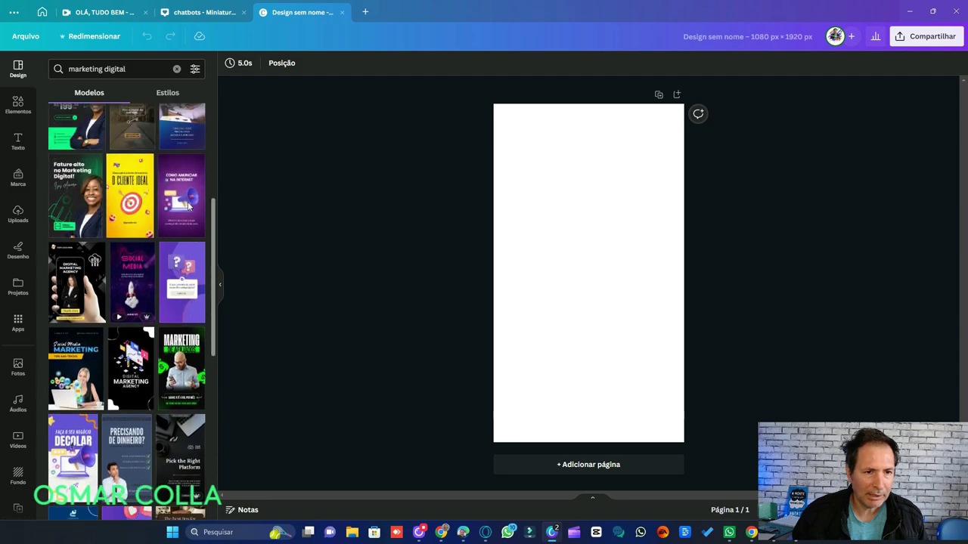
{"action": "scroll", "coordinate": [133, 202], "scroll_direction": "down", "scroll_amount": 3}
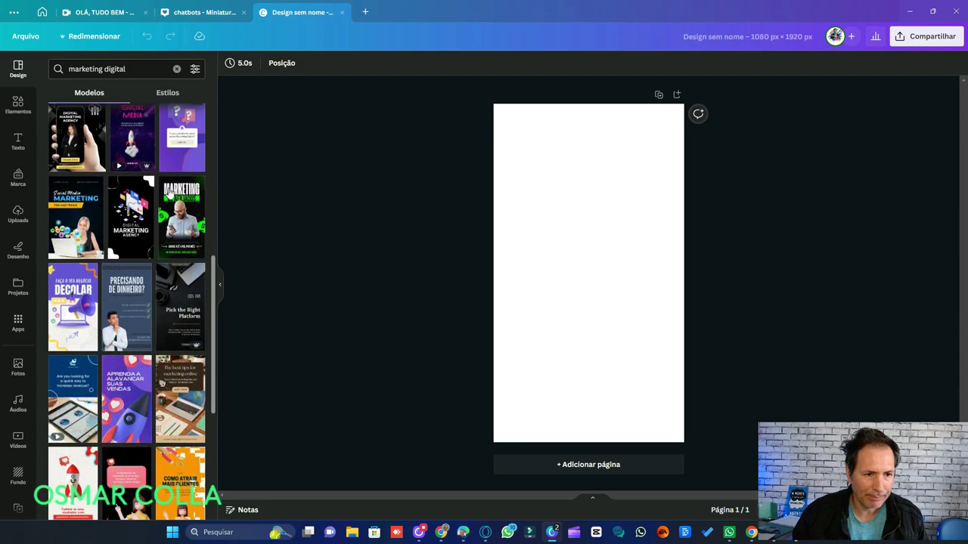
{"action": "scroll", "coordinate": [175, 260], "scroll_direction": "down", "scroll_amount": 3}
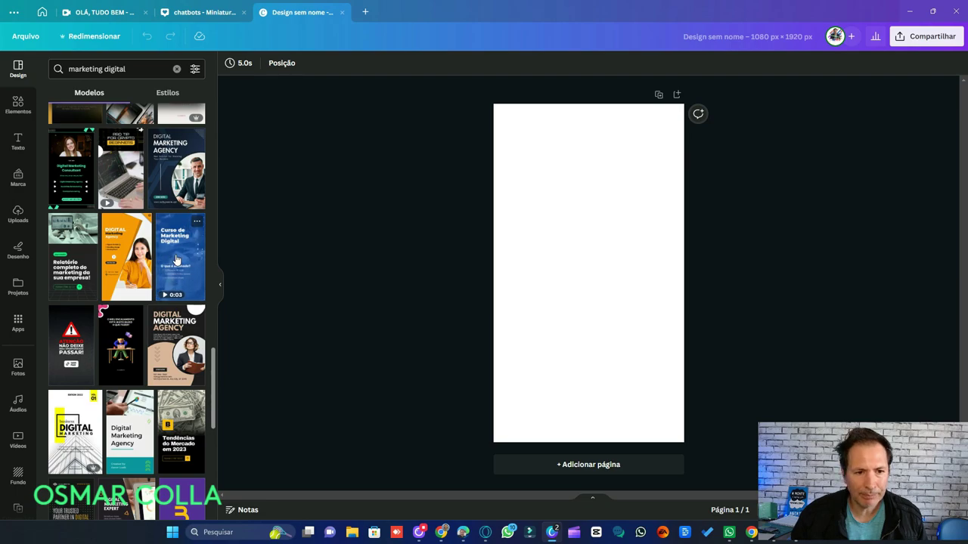
{"action": "left_click", "coordinate": [175, 259]}
{"action": "left_click", "coordinate": [576, 226]}
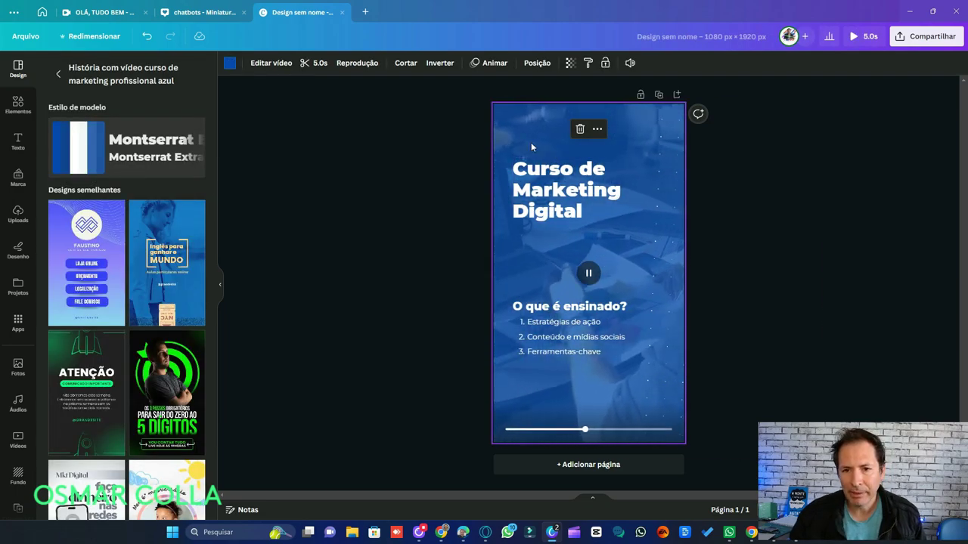
Remove "Curso de" from the template's title so that it reads "Marketing Digital"
{"action": "left_click", "coordinate": [613, 197]}
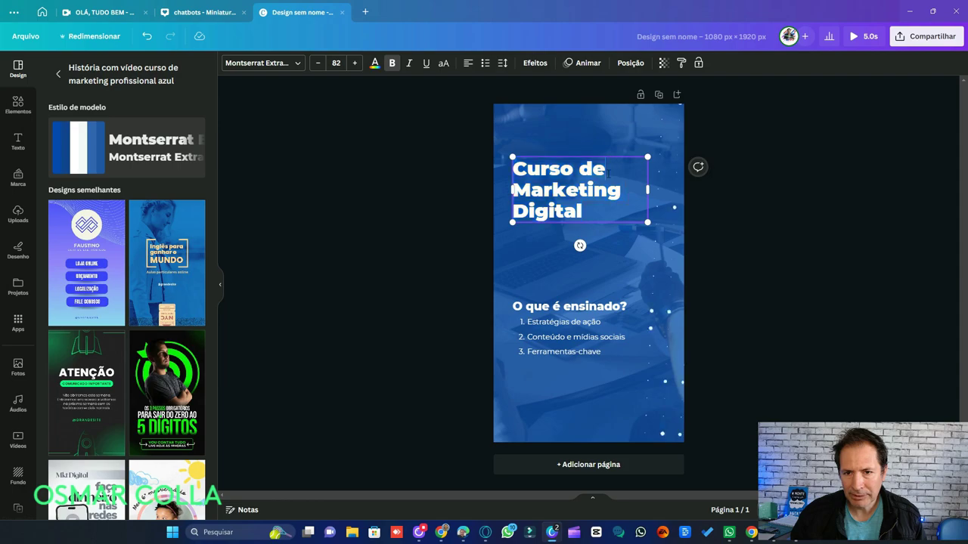
{"action": "key", "text": "BackSpace"}
{"action": "key", "text": "BackSpace"}
{"action": "key", "text": "BackSpace"}
{"action": "key", "text": "BackSpace"}
{"action": "key", "text": "BackSpace"}
{"action": "key", "text": "BackSpace"}
{"action": "key", "text": "BackSpace"}
{"action": "key", "text": "BackSpace"}
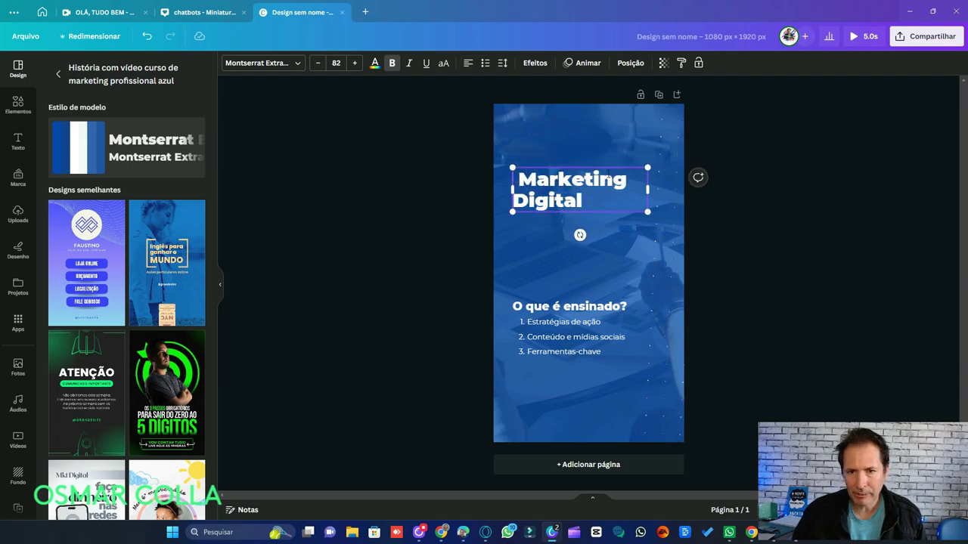
{"action": "key", "text": "Delete"}
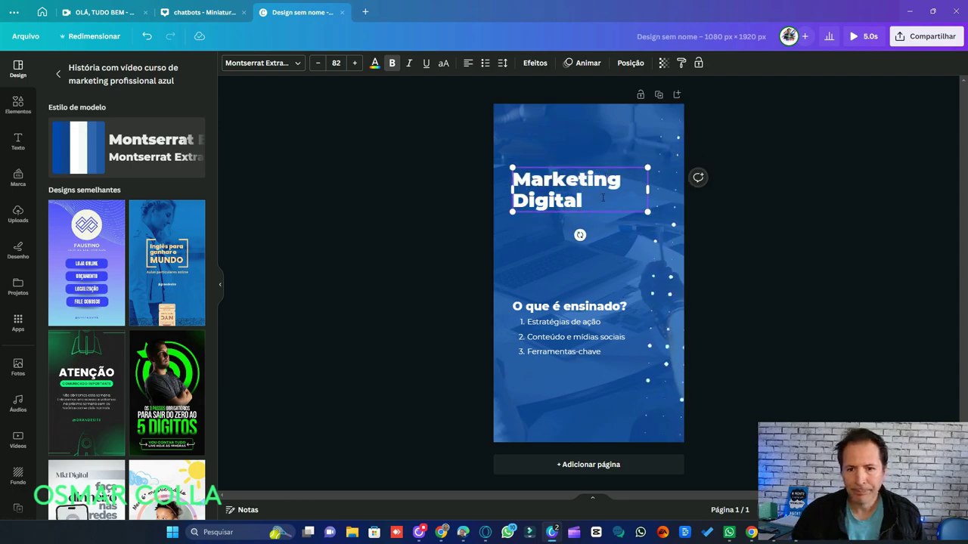
Delete the "O que é ensinado?" subheading and shift the numbered list and the title slightly to the right
{"action": "left_click", "coordinate": [616, 306]}
{"action": "key", "text": "Delete"}
{"action": "left_click", "coordinate": [593, 341]}
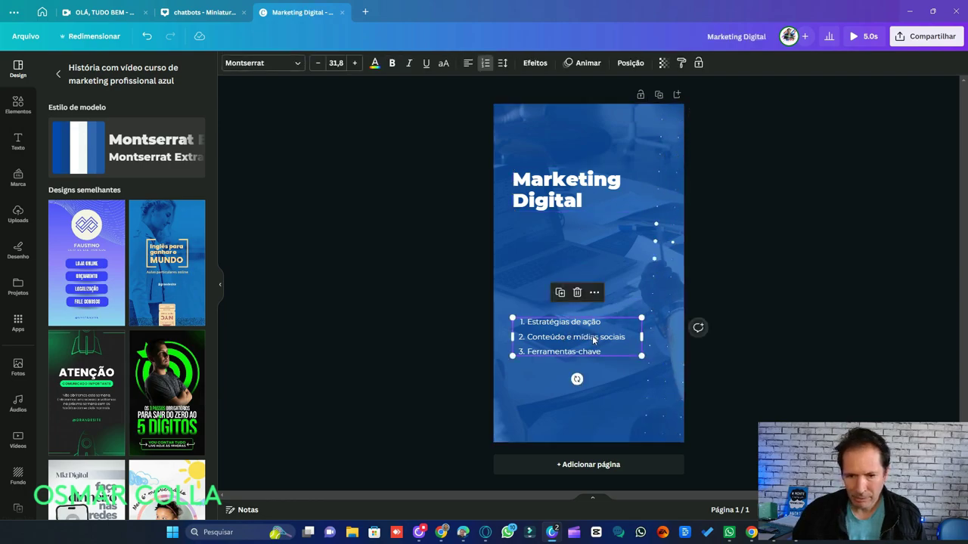
{"action": "key", "text": "Return"}
{"action": "left_click", "coordinate": [768, 264]}
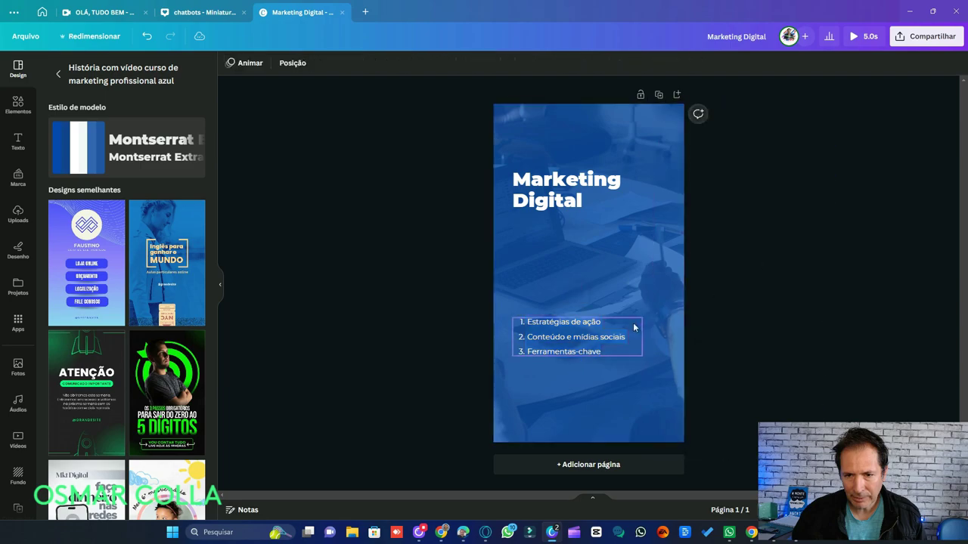
{"action": "left_click_drag", "start_coordinate": [615, 338], "coordinate": [629, 335]}
{"action": "left_click_drag", "start_coordinate": [598, 189], "coordinate": [608, 189]}
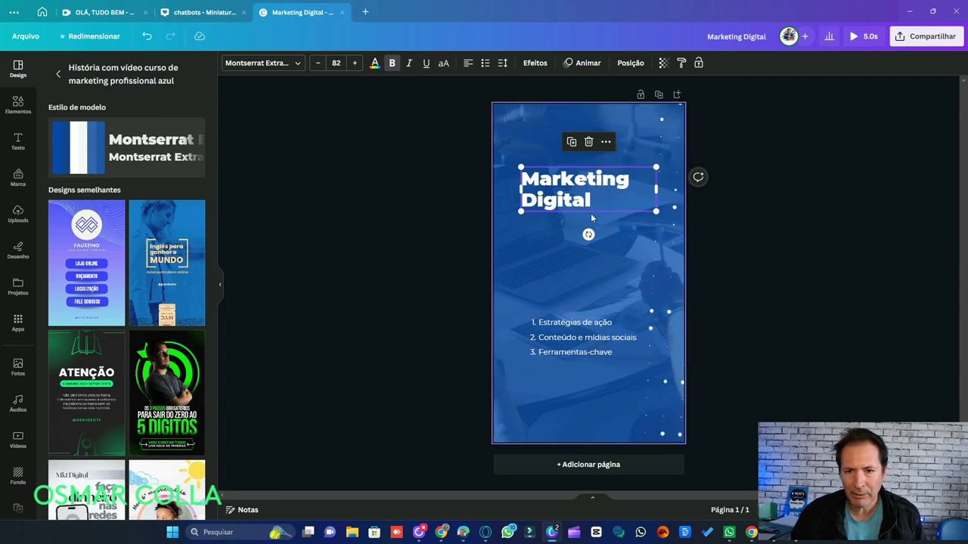
Apply the Fundo text effect to the "Marketing Digital" title after trying the Flutuante style
{"action": "left_click", "coordinate": [593, 194]}
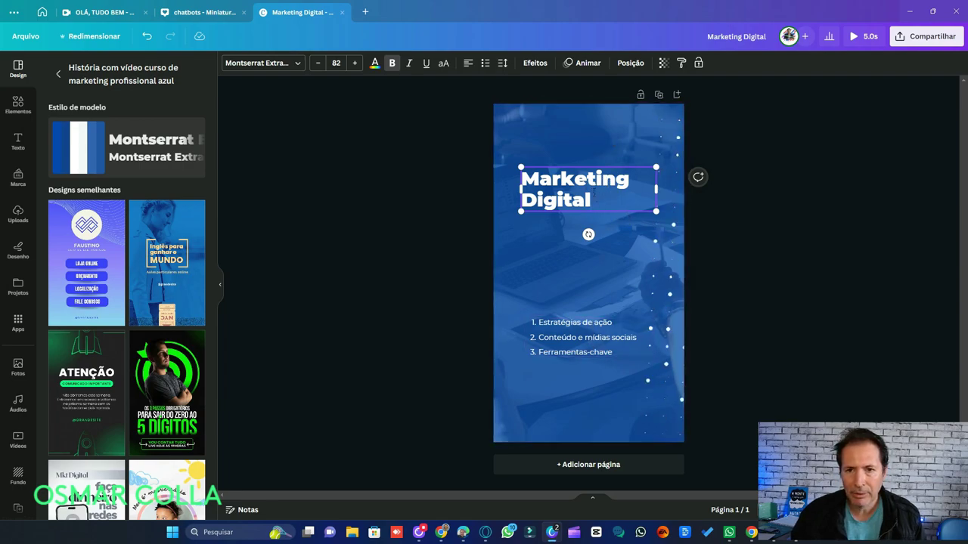
{"action": "left_click", "coordinate": [535, 63]}
{"action": "left_click", "coordinate": [182, 131]}
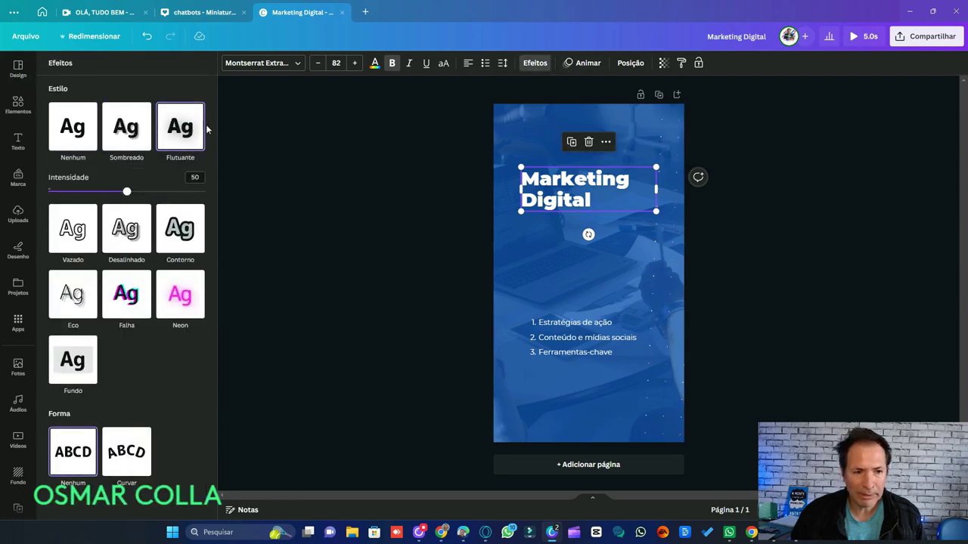
{"action": "left_click", "coordinate": [75, 362]}
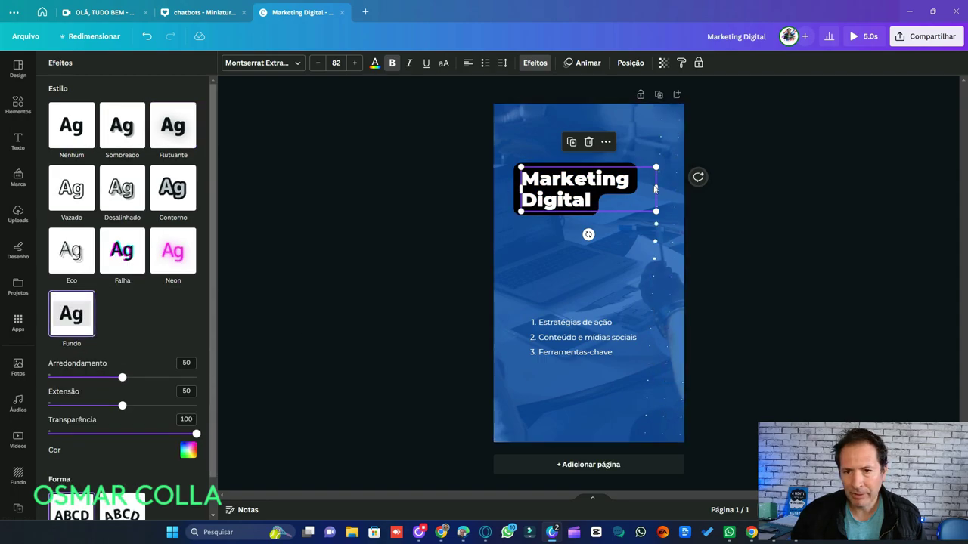
Apply the Fundo text effect to the numbered list of three items below the title
{"action": "left_click", "coordinate": [594, 337]}
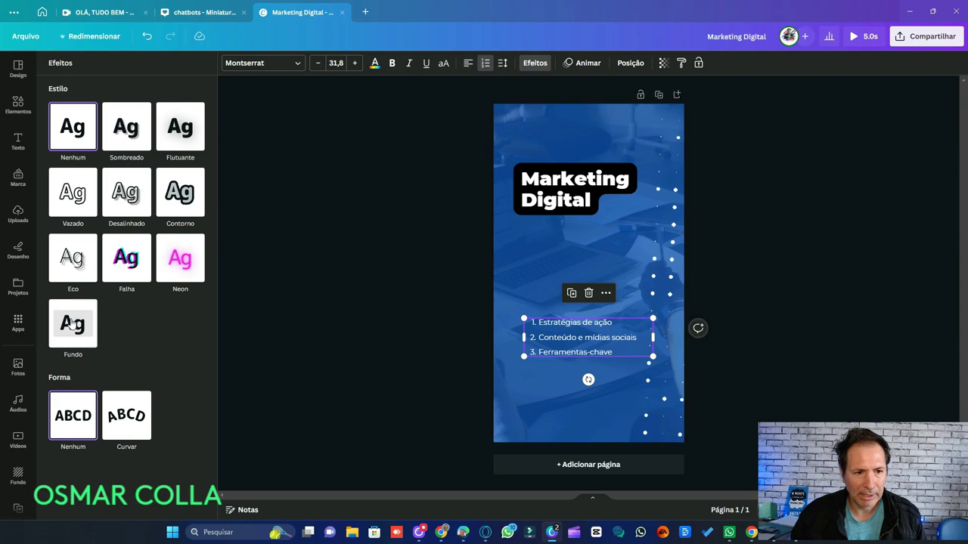
{"action": "left_click", "coordinate": [180, 126]}
{"action": "left_click", "coordinate": [74, 356]}
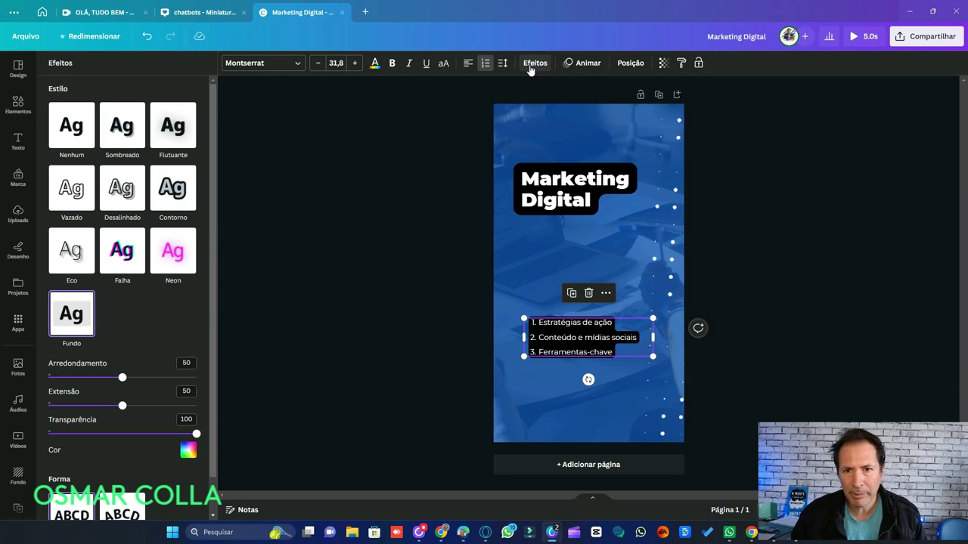
{"action": "left_click", "coordinate": [592, 193]}
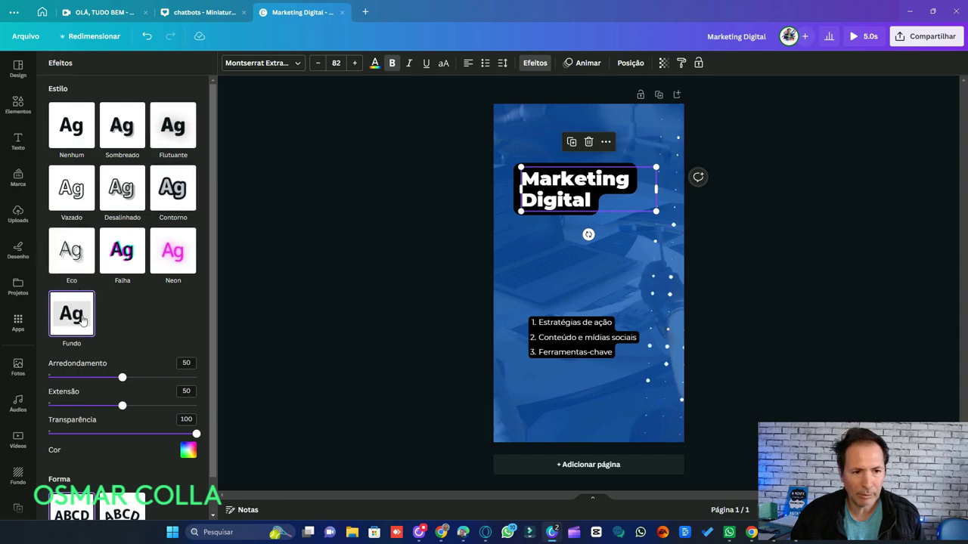
Enlarge the numbered list to font size 37,4, shift it slightly lower on the page, and deselect it
{"action": "left_click_drag", "start_coordinate": [629, 346], "coordinate": [664, 325]}
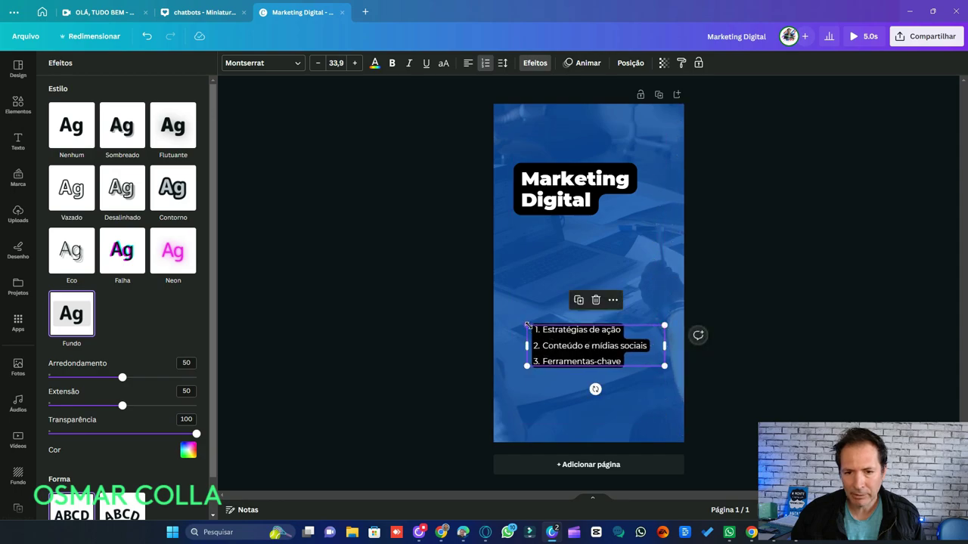
{"action": "left_click_drag", "start_coordinate": [527, 325], "coordinate": [513, 321]}
{"action": "left_click_drag", "start_coordinate": [596, 345], "coordinate": [577, 349]}
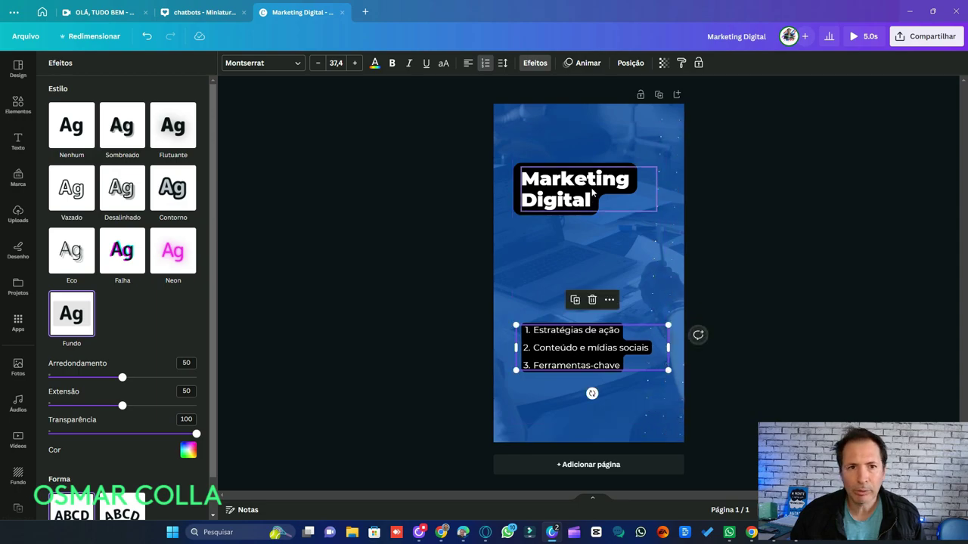
{"action": "left_click", "coordinate": [751, 236]}
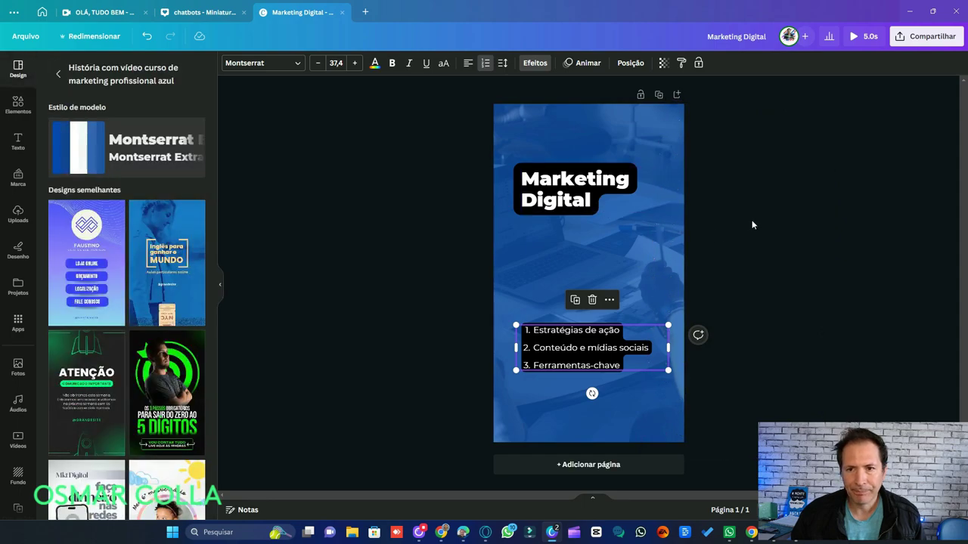
{"action": "left_click", "coordinate": [753, 225]}
Start the Criar em lote app and open its manual data entry table
{"action": "left_click", "coordinate": [575, 226]}
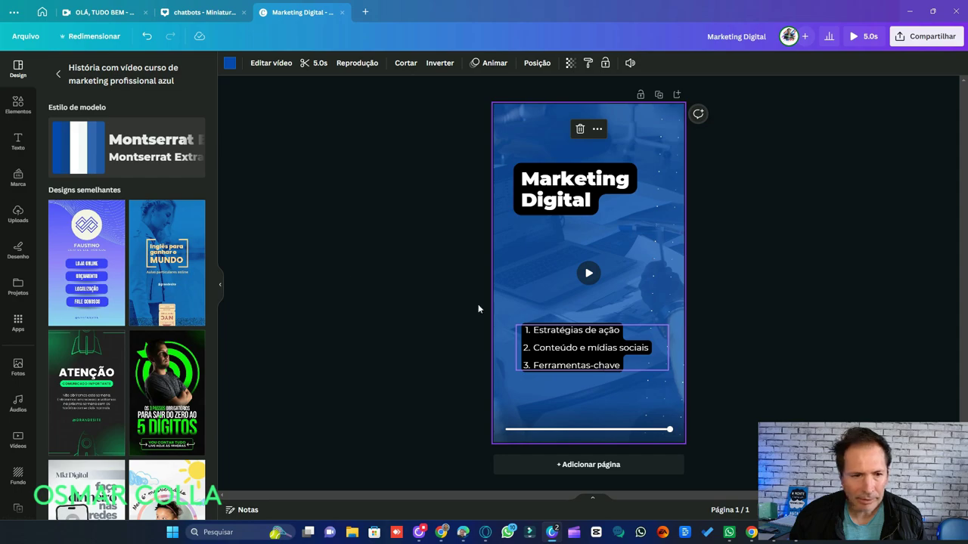
{"action": "scroll", "coordinate": [19, 321], "scroll_direction": "down", "scroll_amount": 1}
{"action": "scroll", "coordinate": [19, 321], "scroll_direction": "down", "scroll_amount": 3}
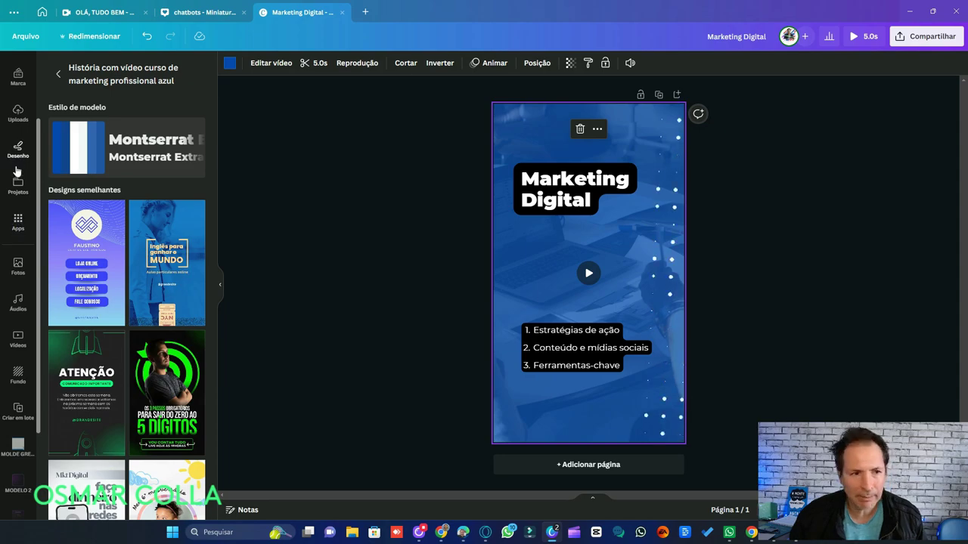
{"action": "left_click", "coordinate": [19, 221]}
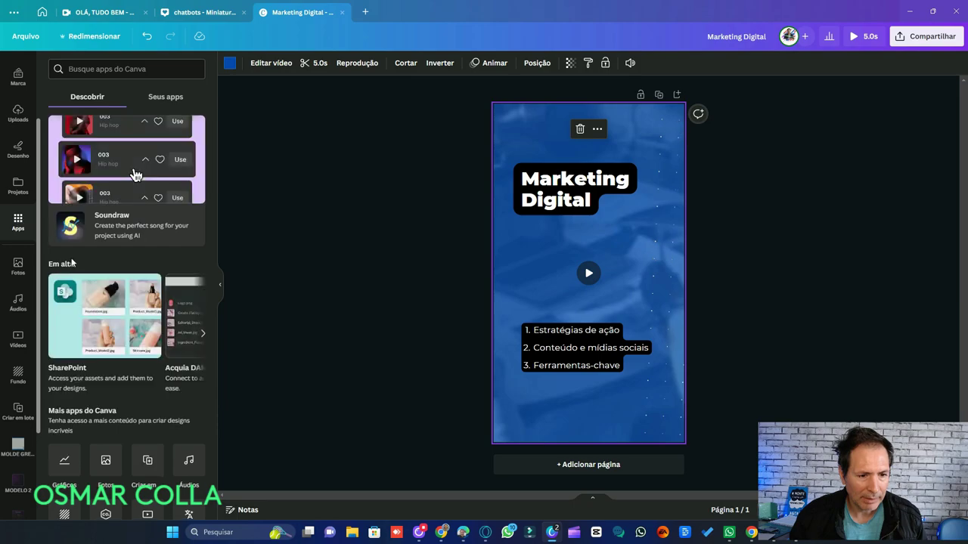
{"action": "scroll", "coordinate": [117, 269], "scroll_direction": "down", "scroll_amount": 3}
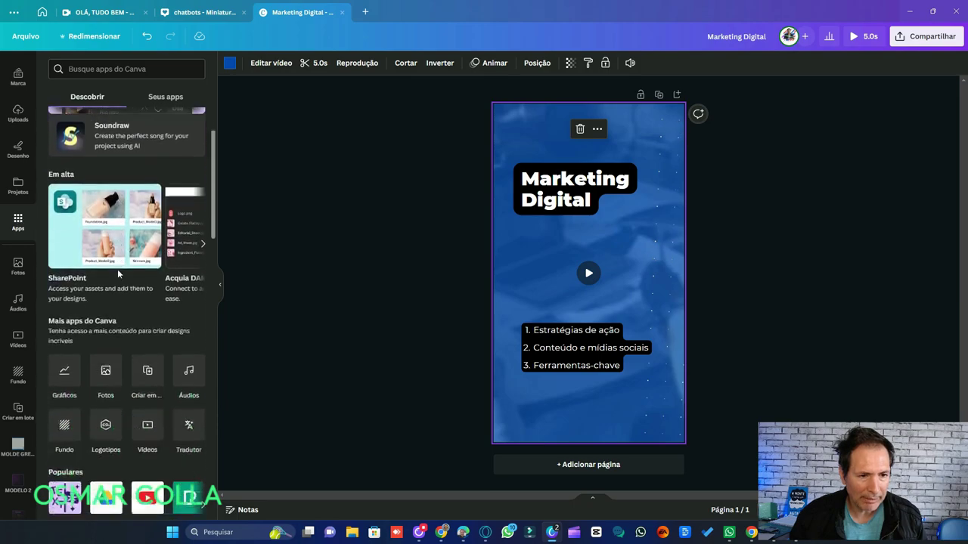
{"action": "left_click", "coordinate": [148, 384]}
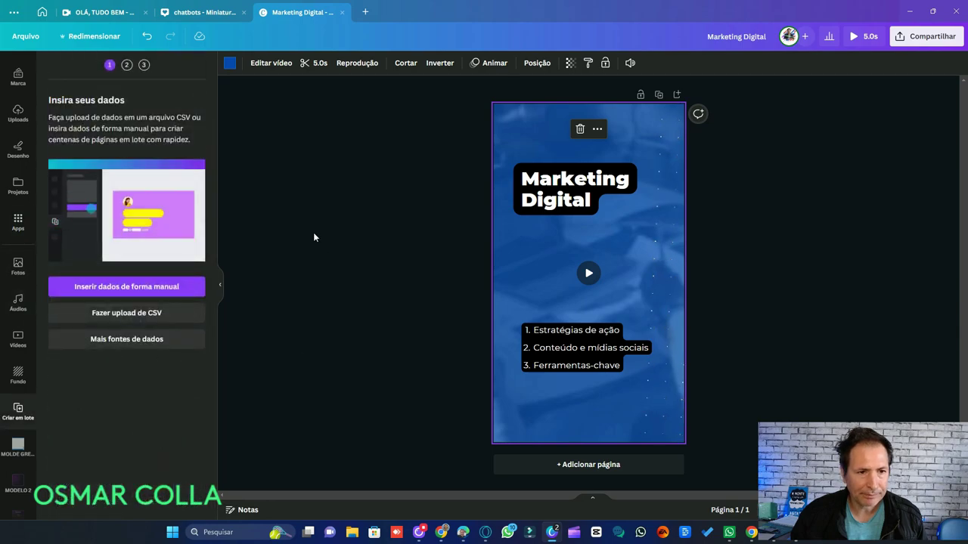
{"action": "left_click", "coordinate": [133, 286]}
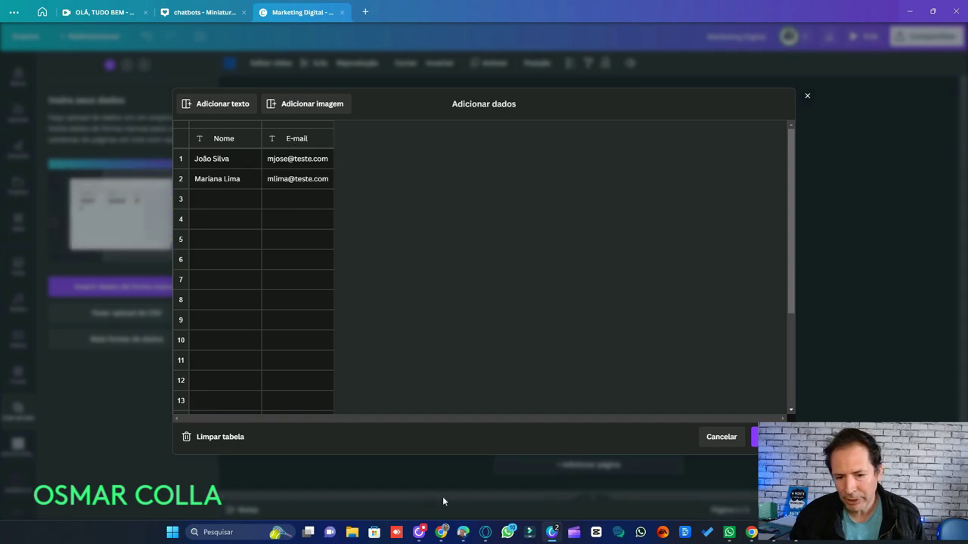
Switch to ChatGPT and copy the ten word-and-phrase rows, from Engajamento to Influenciadores, without the table header
{"action": "mouse_move", "coordinate": [443, 534]}
{"action": "left_click", "coordinate": [442, 453]}
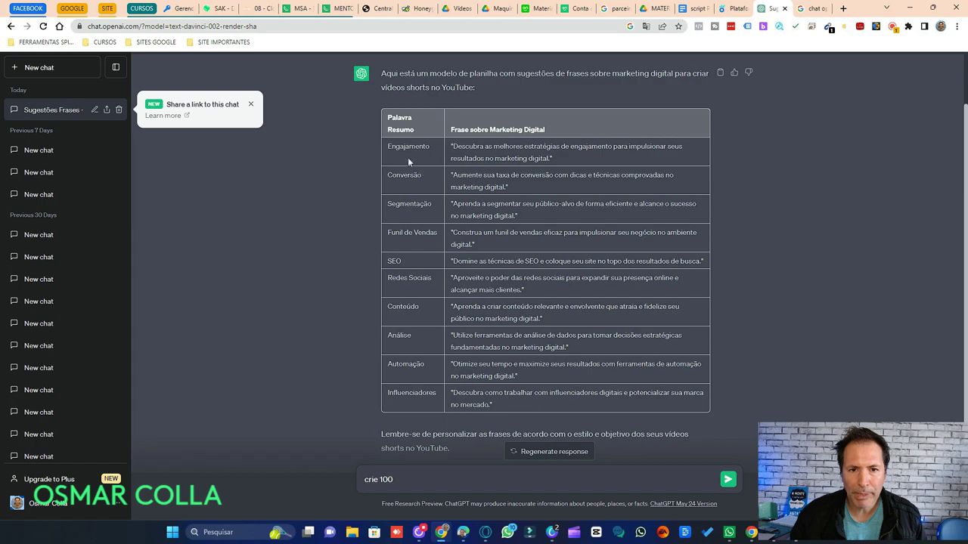
{"action": "left_click_drag", "start_coordinate": [388, 150], "coordinate": [616, 407]}
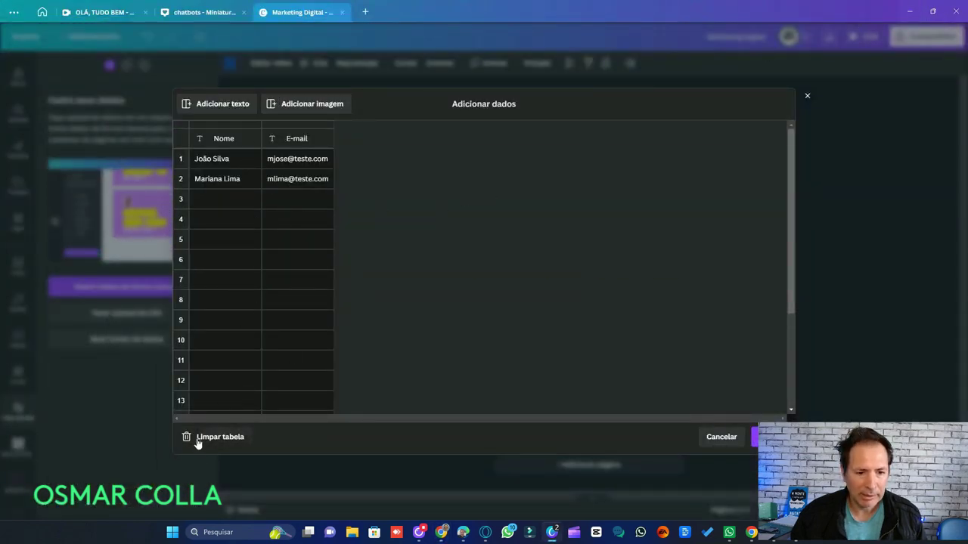
Back in Canva, clear the sample data table and set up two text columns named Palavra and Frase
{"action": "left_click", "coordinate": [234, 443]}
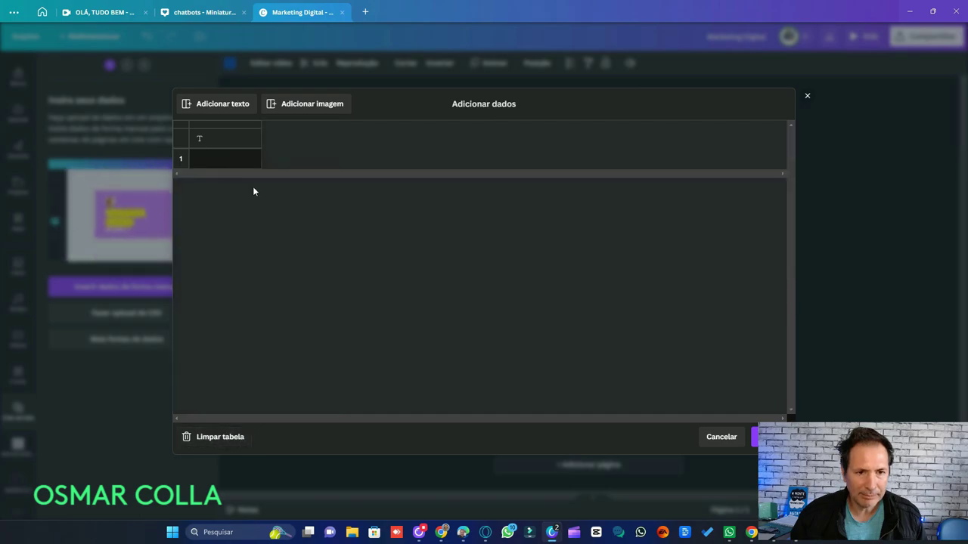
{"action": "left_click", "coordinate": [220, 134]}
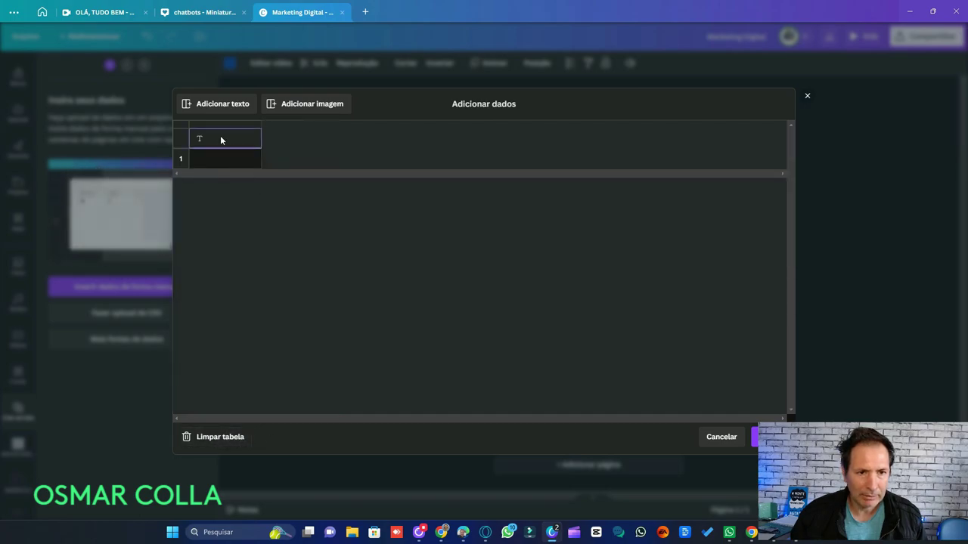
{"action": "type", "text": "Palavra"}
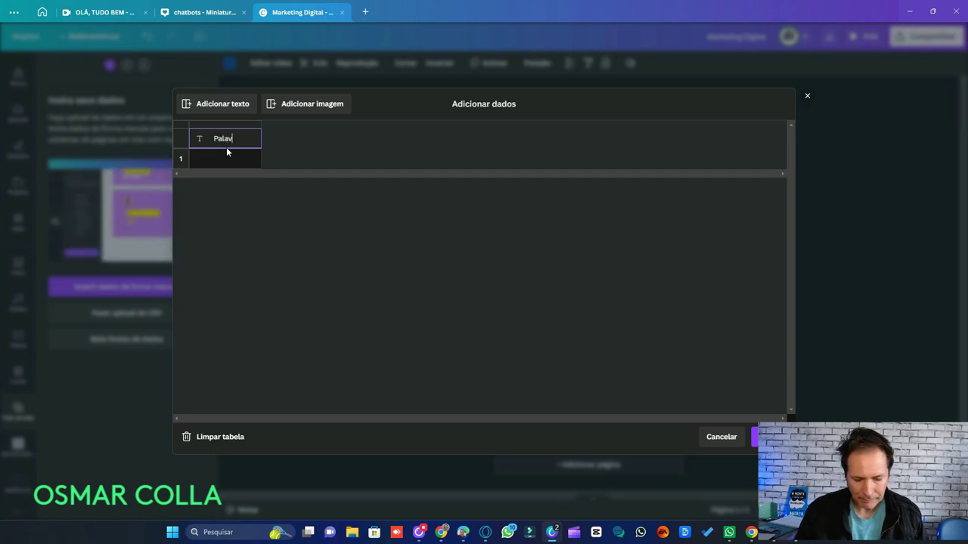
{"action": "left_click", "coordinate": [227, 104]}
{"action": "type", "text": "Frase"}
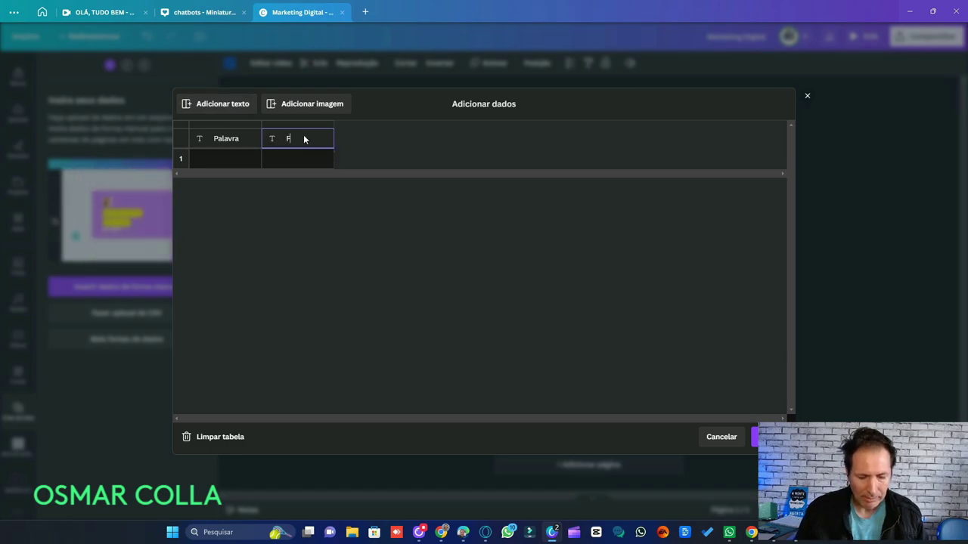
Paste the copied ChatGPT rows into the table from the first Palavra cell and confirm the data
{"action": "left_click", "coordinate": [229, 160]}
{"action": "key", "text": "ctrl+v"}
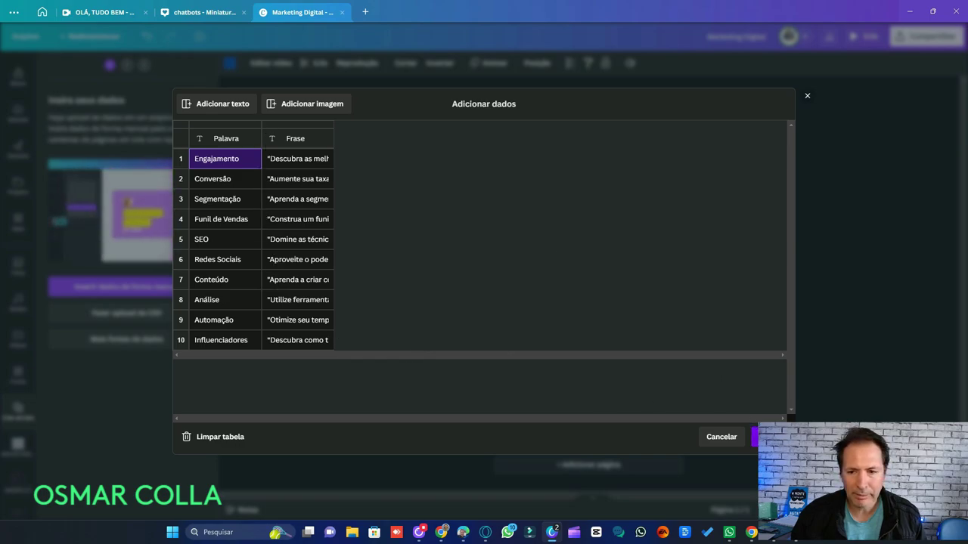
{"action": "left_click", "coordinate": [754, 436]}
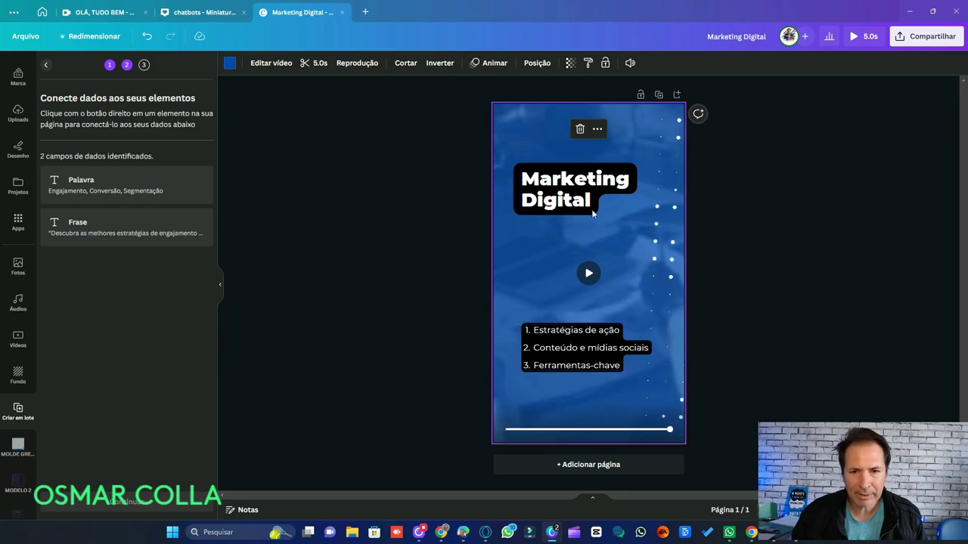
Connect the "Marketing Digital" title to the Palavra data field
{"action": "left_click", "coordinate": [611, 183]}
{"action": "right_click", "coordinate": [611, 184]}
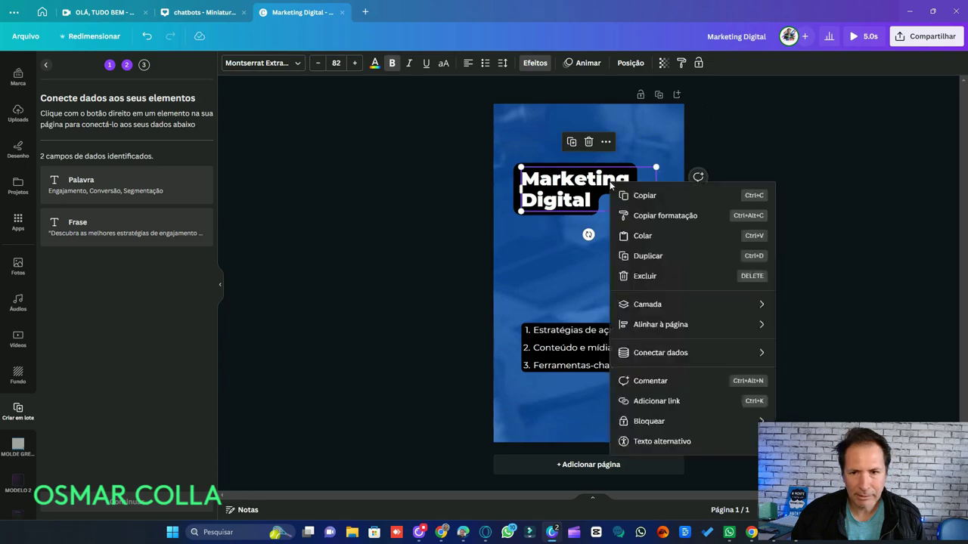
{"action": "mouse_move", "coordinate": [689, 363]}
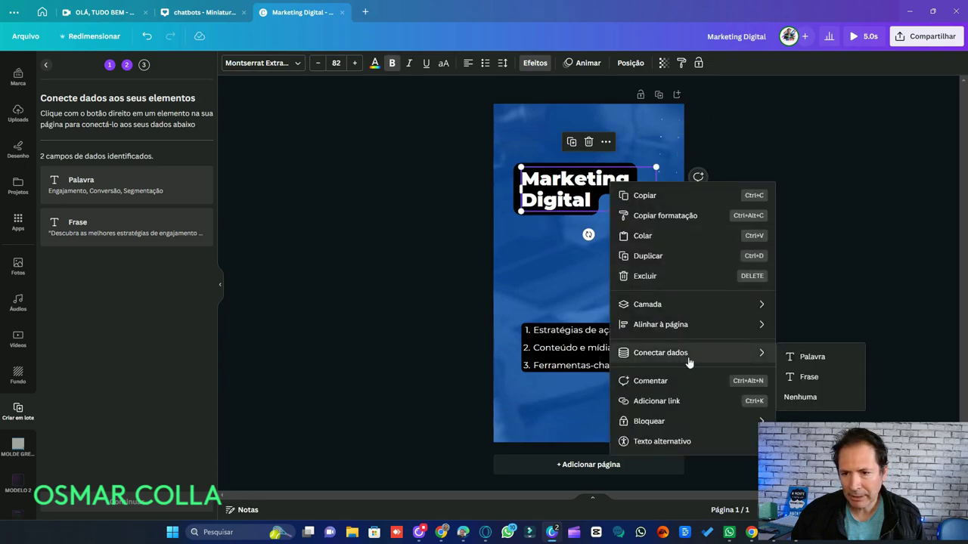
{"action": "left_click", "coordinate": [825, 354]}
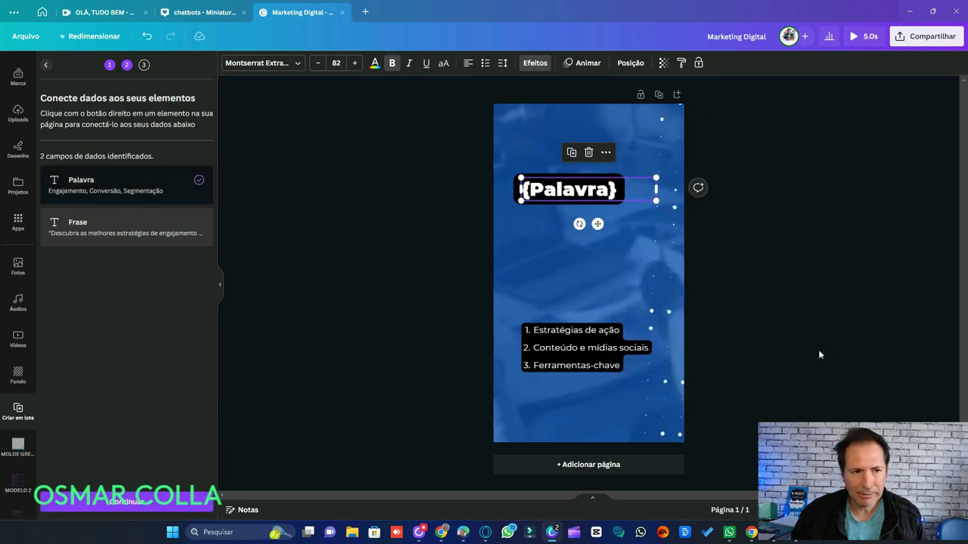
Connect the numbered list to the Frase data field and generate the ten pages from all data rows
{"action": "left_click", "coordinate": [586, 344]}
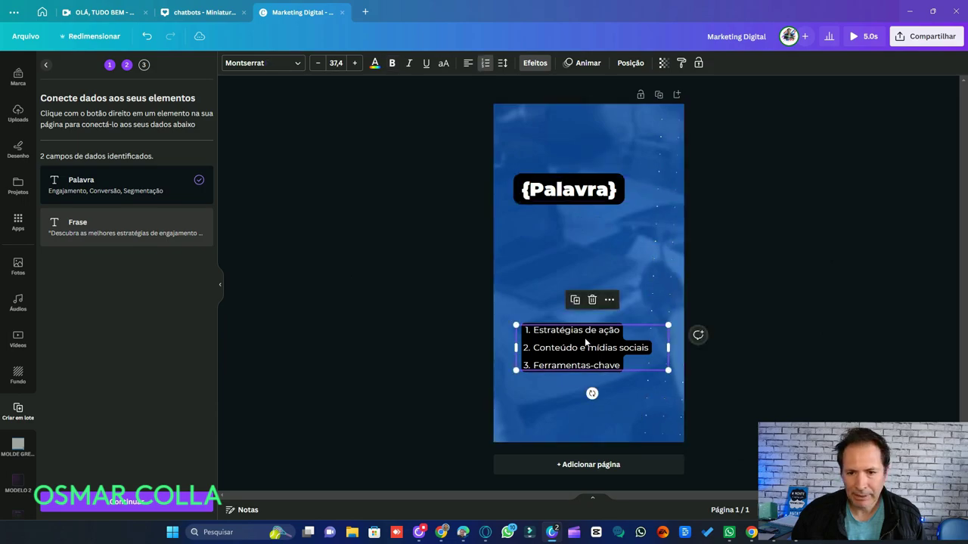
{"action": "right_click", "coordinate": [587, 344]}
{"action": "mouse_move", "coordinate": [670, 413]}
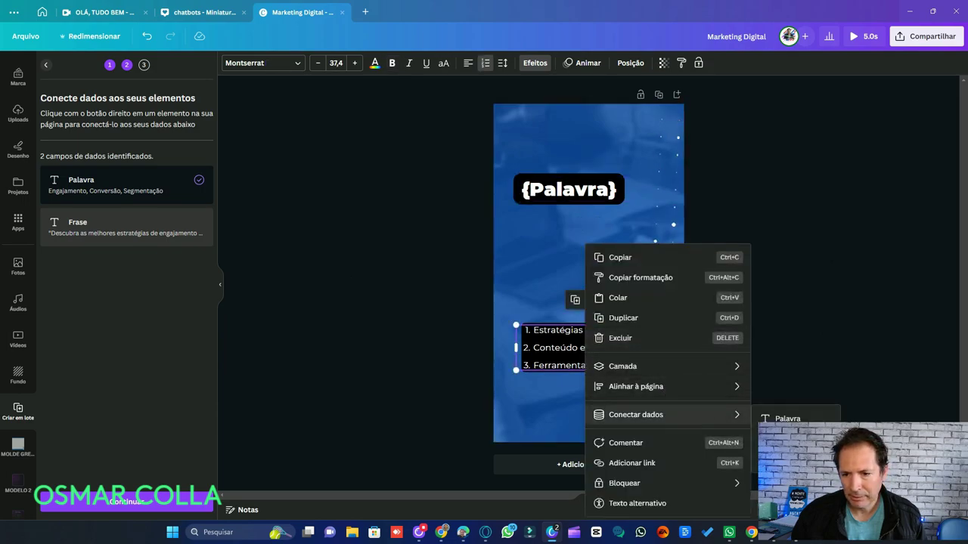
{"action": "left_click", "coordinate": [786, 437]}
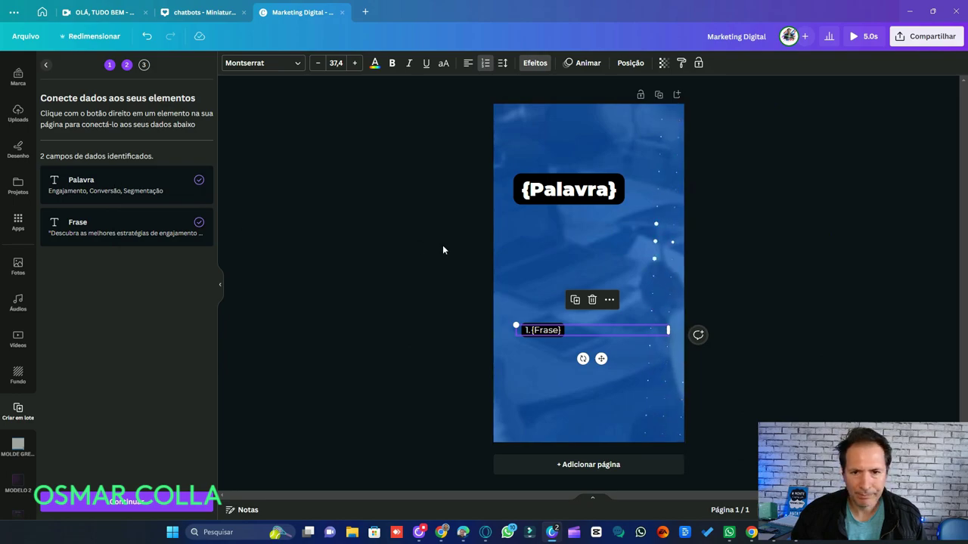
{"action": "left_click", "coordinate": [151, 505]}
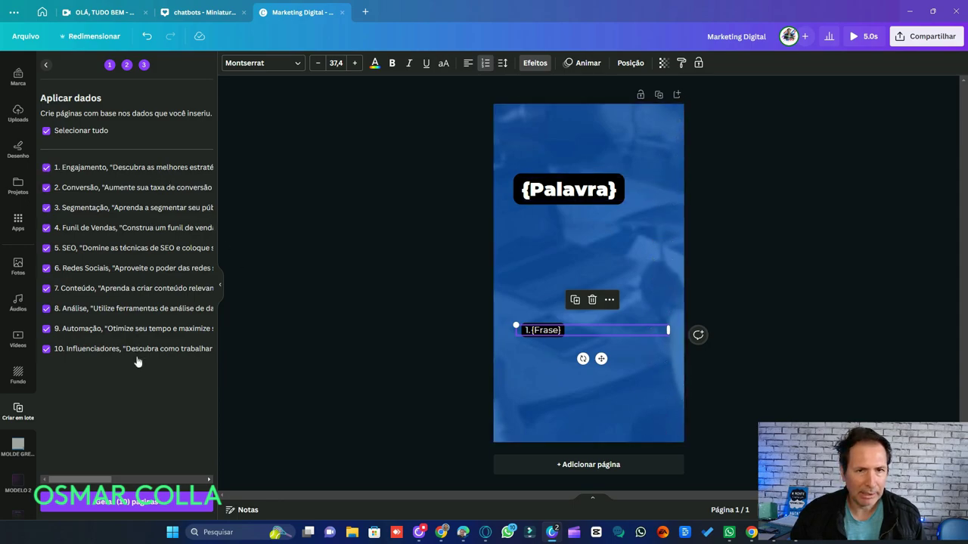
{"action": "left_click", "coordinate": [143, 503]}
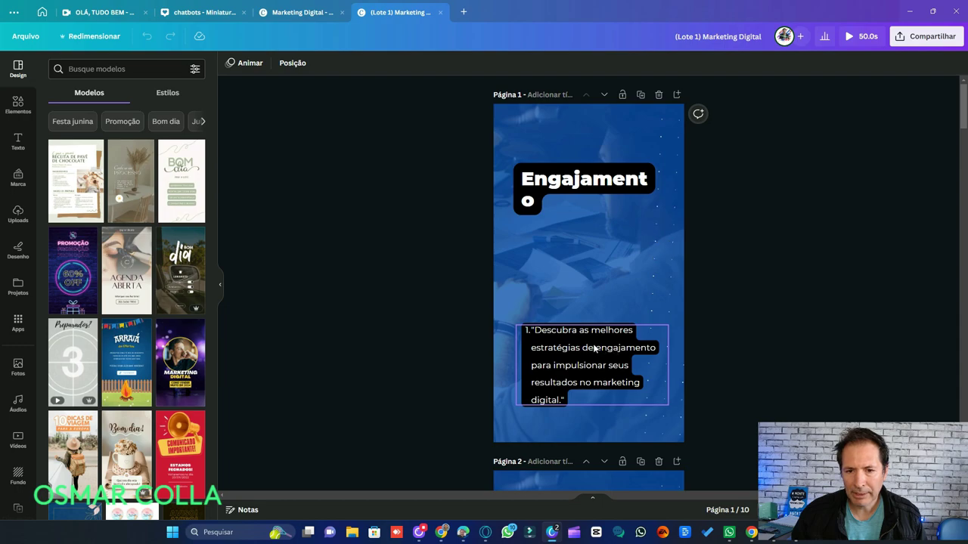
Widen the "Engajamento" title box on page 1 and the "Segmentação" title box on page 3 so each word fits on one line
{"action": "left_click", "coordinate": [635, 183]}
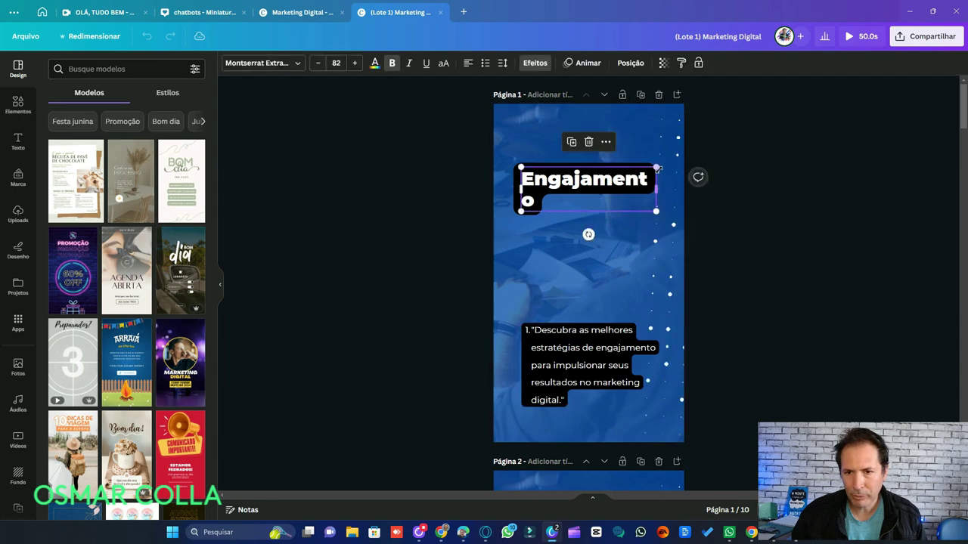
{"action": "left_click_drag", "start_coordinate": [662, 191], "coordinate": [668, 193]}
{"action": "scroll", "coordinate": [638, 258], "scroll_direction": "down", "scroll_amount": 6}
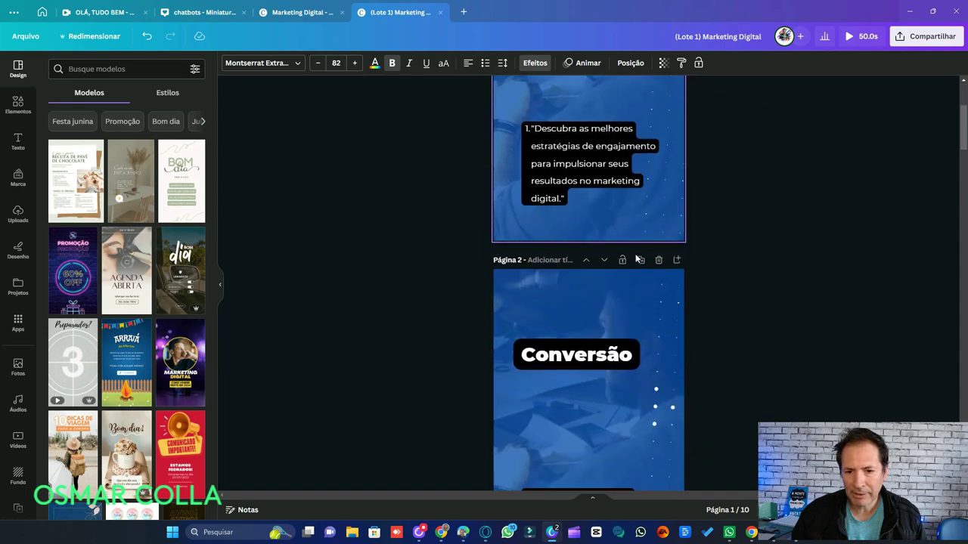
{"action": "scroll", "coordinate": [636, 259], "scroll_direction": "down", "scroll_amount": 3}
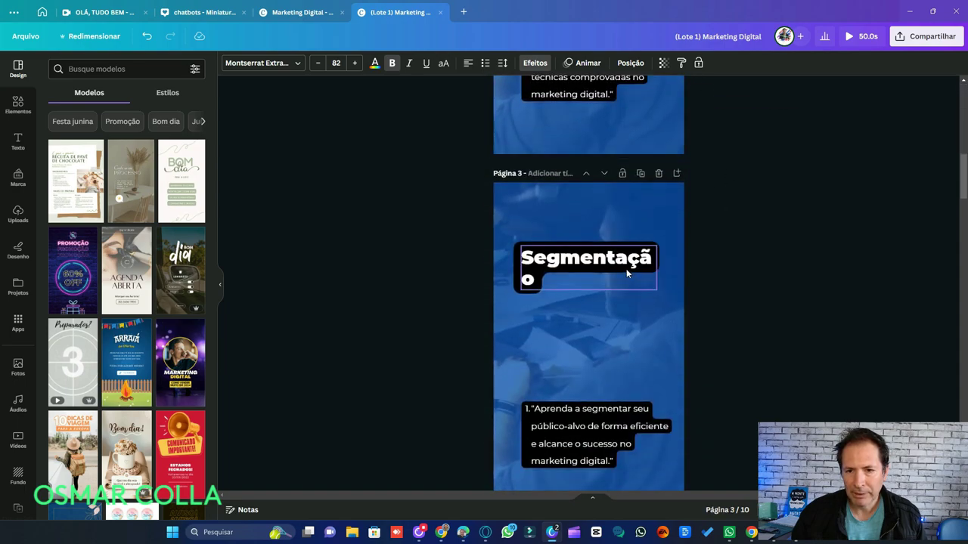
{"action": "left_click", "coordinate": [649, 277]}
{"action": "left_click_drag", "start_coordinate": [658, 267], "coordinate": [670, 268]}
Resize the "Funil de Vendas" title on page 4 to font size 69,5 and widen its box to fit one line
{"action": "scroll", "coordinate": [648, 215], "scroll_direction": "down", "scroll_amount": 1}
{"action": "scroll", "coordinate": [647, 215], "scroll_direction": "down", "scroll_amount": 10}
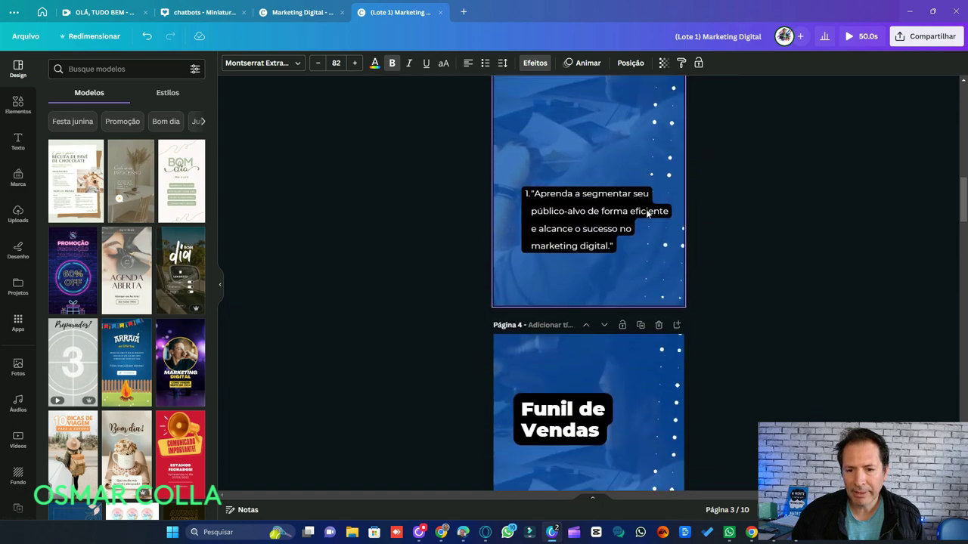
{"action": "left_click", "coordinate": [642, 199]}
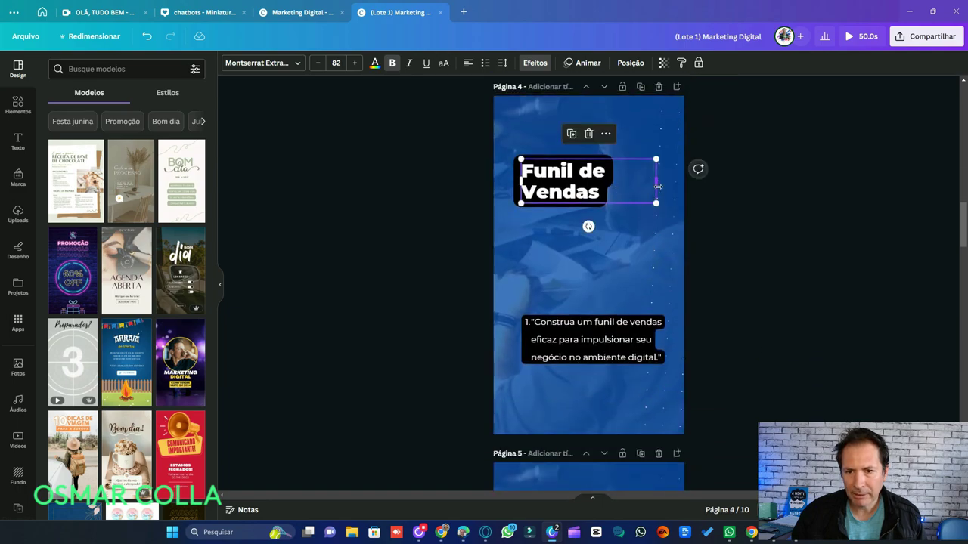
{"action": "left_click_drag", "start_coordinate": [658, 182], "coordinate": [673, 168]}
Check the title layout on page 5 and page 6 of the generated batch
{"action": "scroll", "coordinate": [641, 248], "scroll_direction": "down", "scroll_amount": 5}
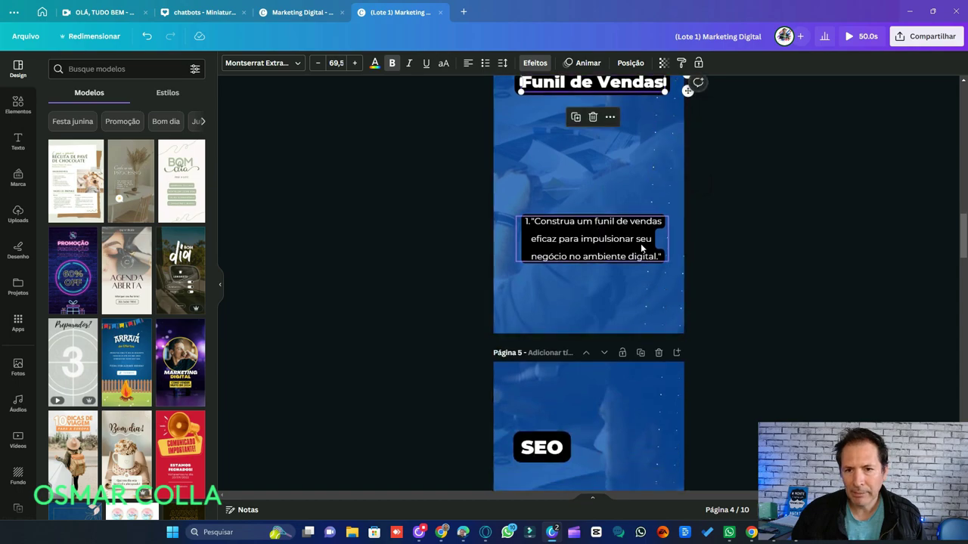
{"action": "scroll", "coordinate": [641, 248], "scroll_direction": "down", "scroll_amount": 2}
{"action": "scroll", "coordinate": [629, 223], "scroll_direction": "down", "scroll_amount": 4}
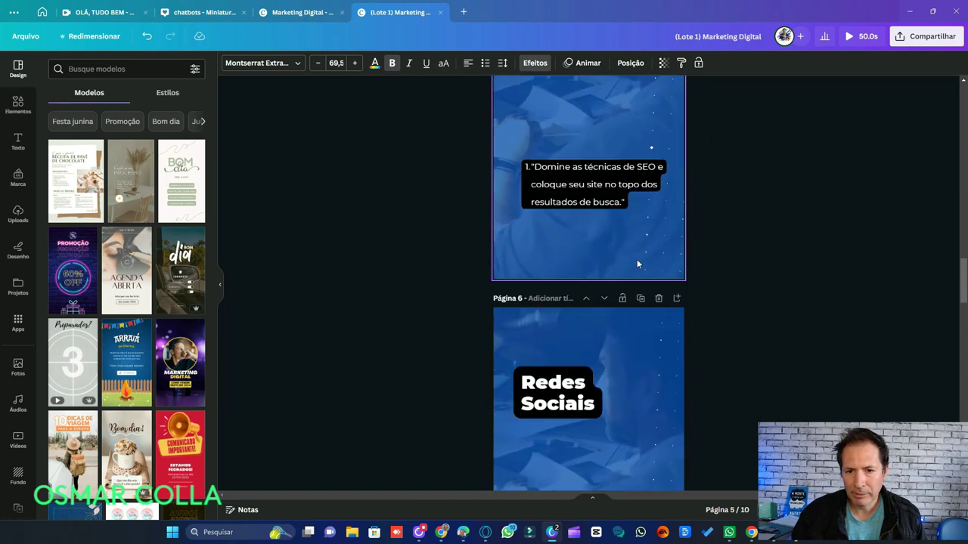